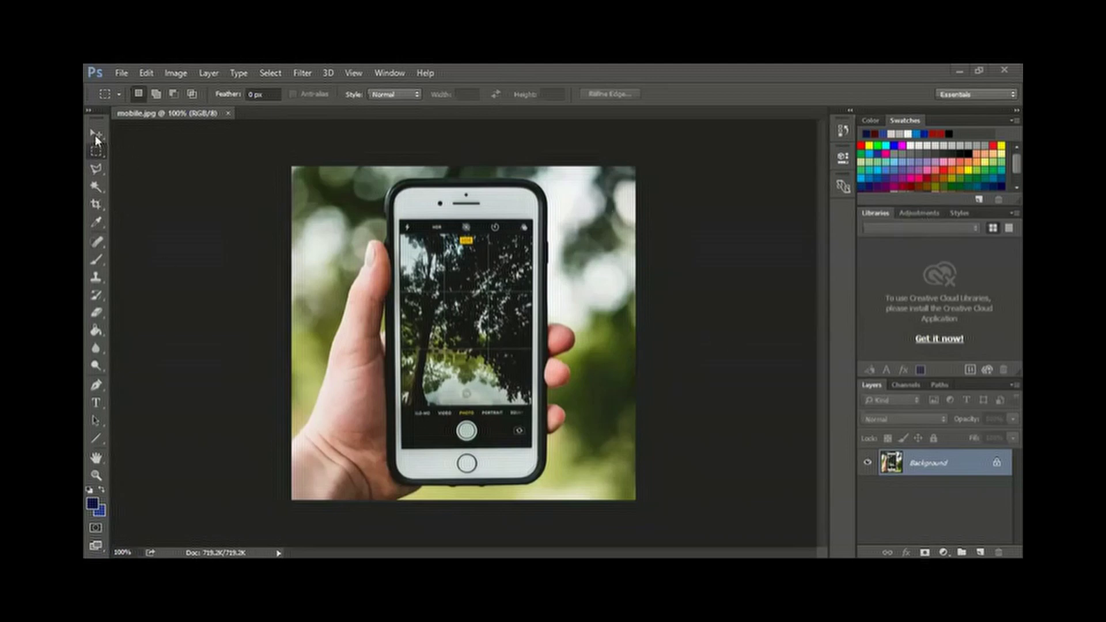
# - Float the Tools, Swatches and Libraries panels loose over the canvas
pyautogui.moveTo(95, 110); pyautogui.dragTo(341, 172)
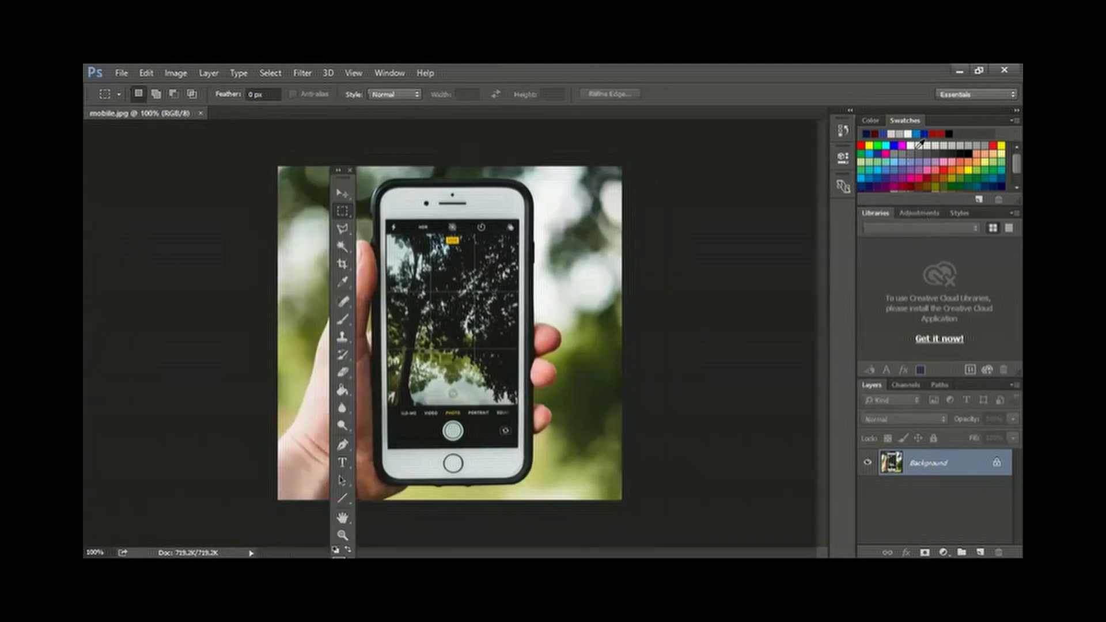
pyautogui.moveTo(968, 119); pyautogui.dragTo(461, 209)
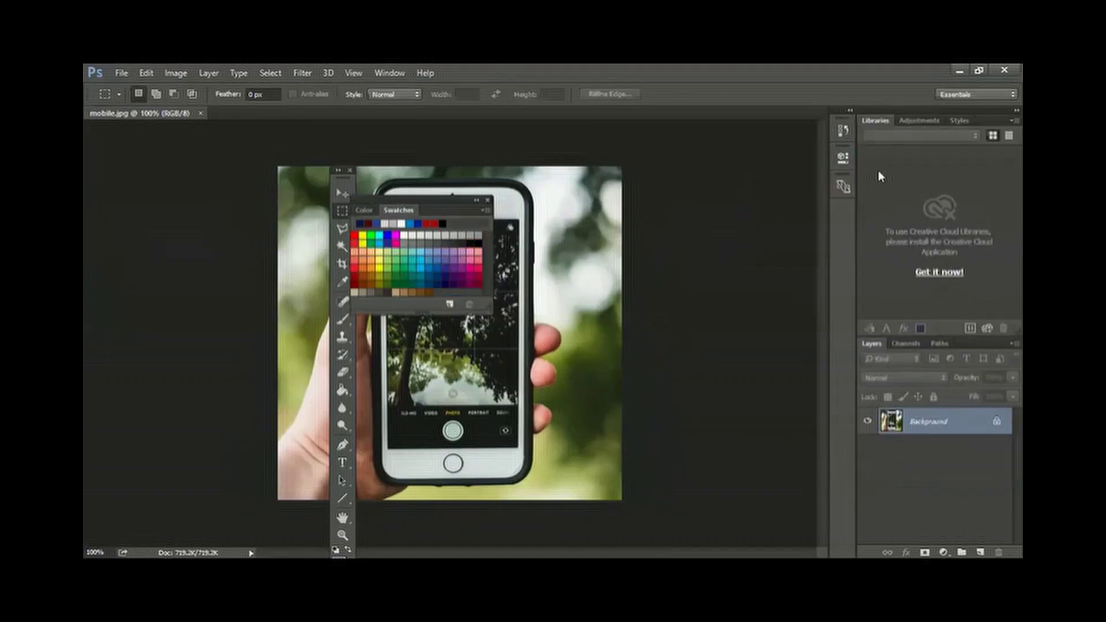
pyautogui.moveTo(977, 118); pyautogui.dragTo(248, 181)
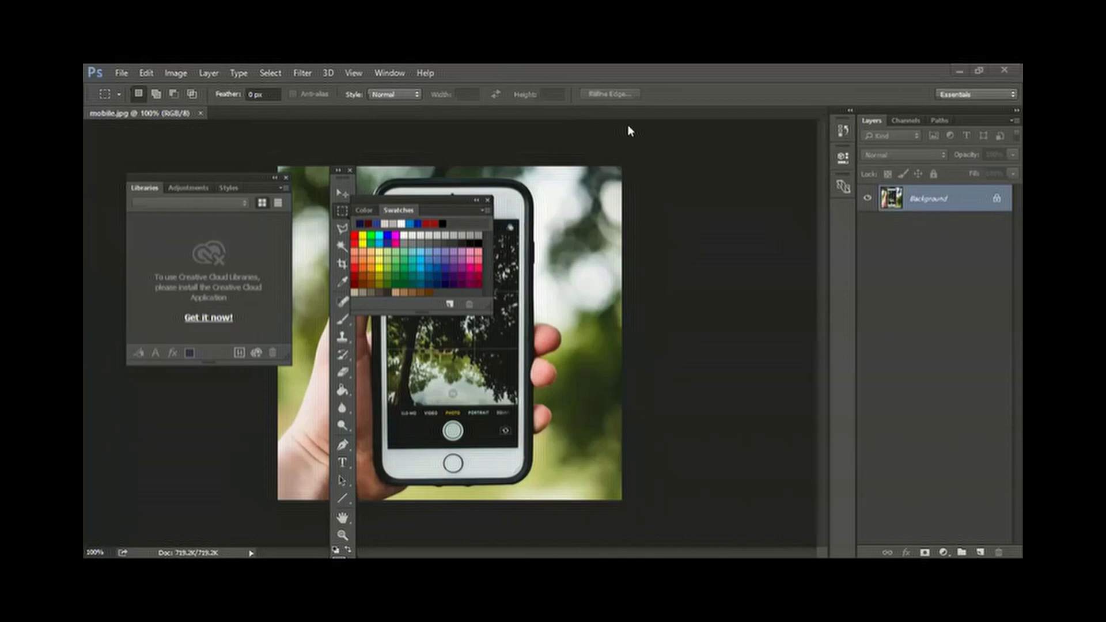
# - Reset the Essentials workspace so all panels dock back to their default places
pyautogui.click(389, 74)
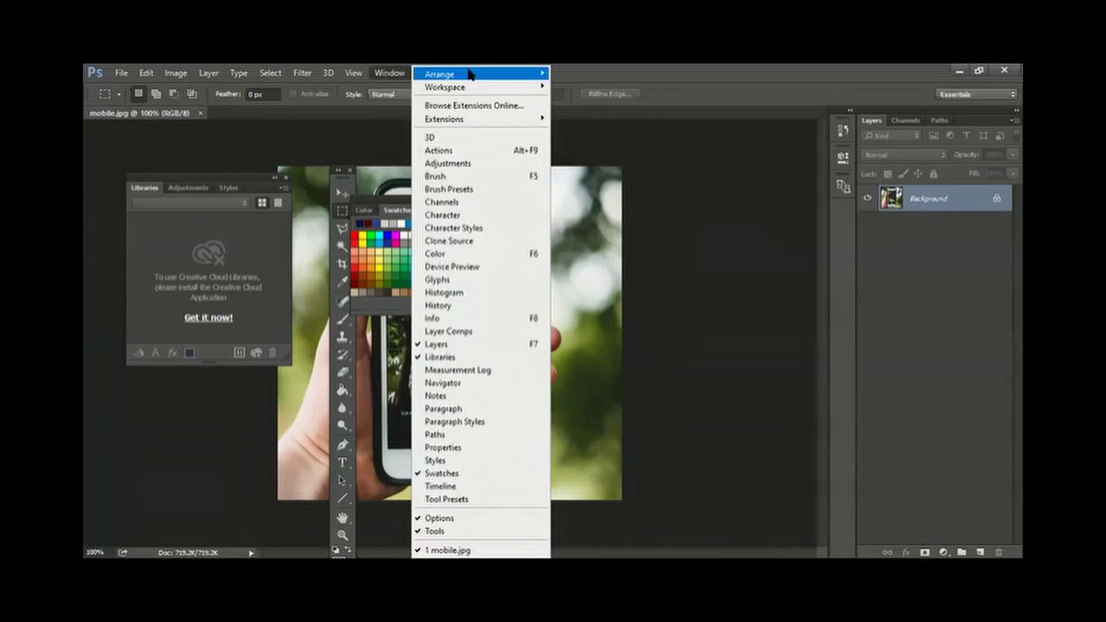
pyautogui.moveTo(456, 91)
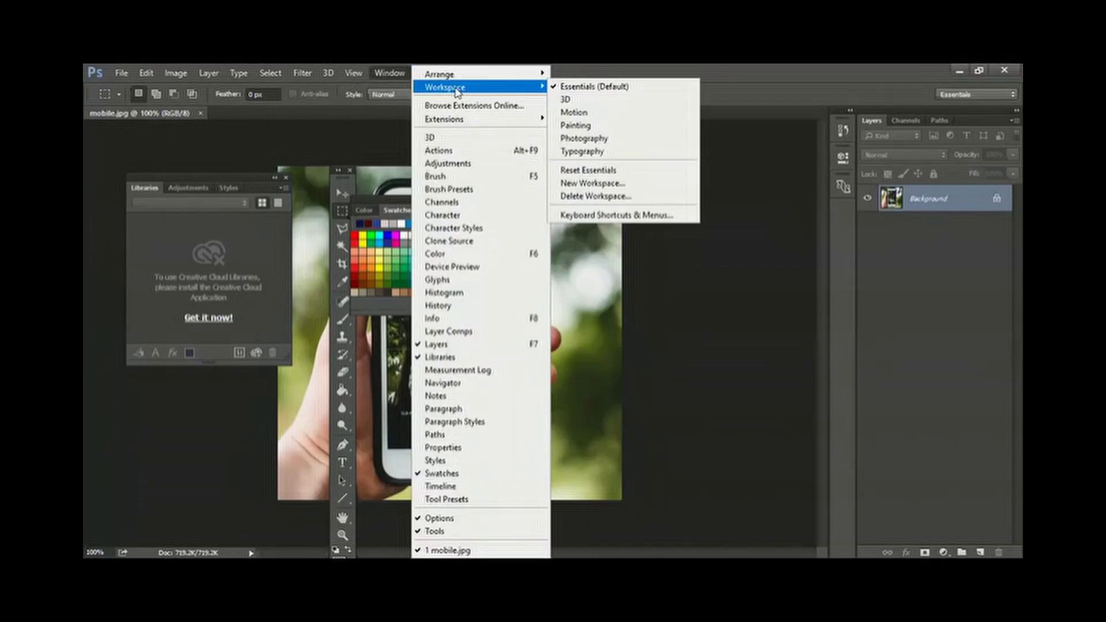
pyautogui.click(621, 170)
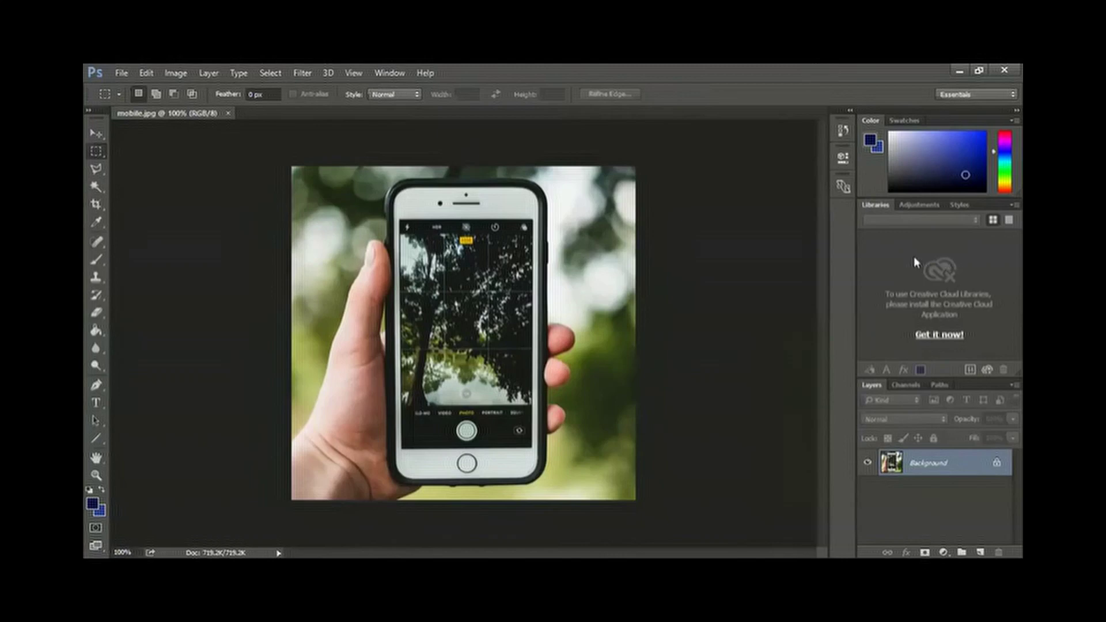
# - Show the History panel and dock it below the Libraries panel
pyautogui.click(381, 70)
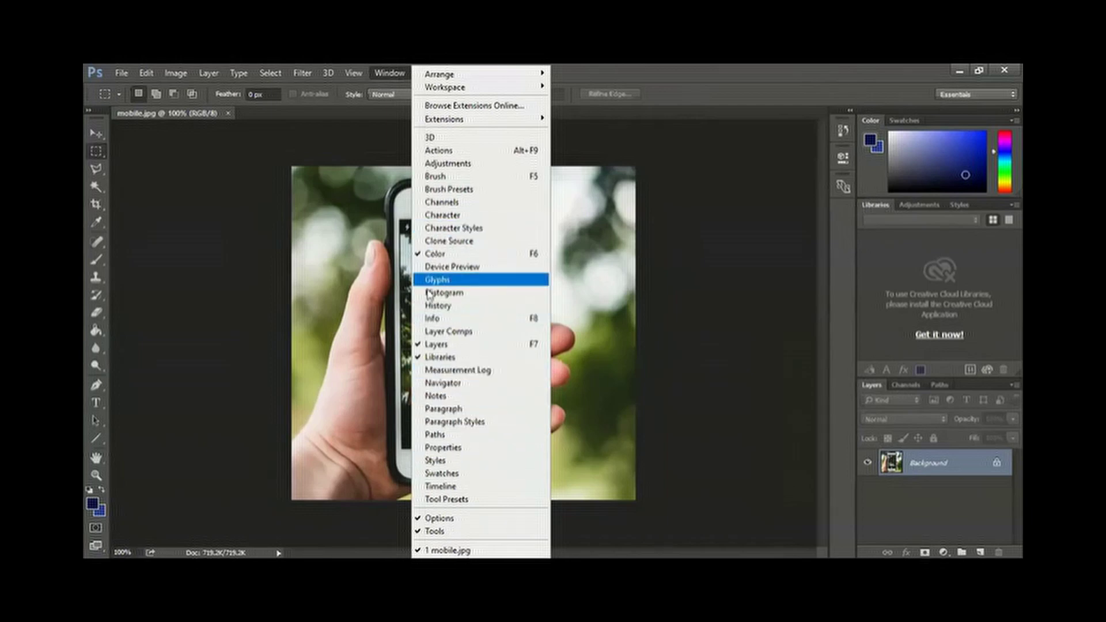
pyautogui.click(434, 305)
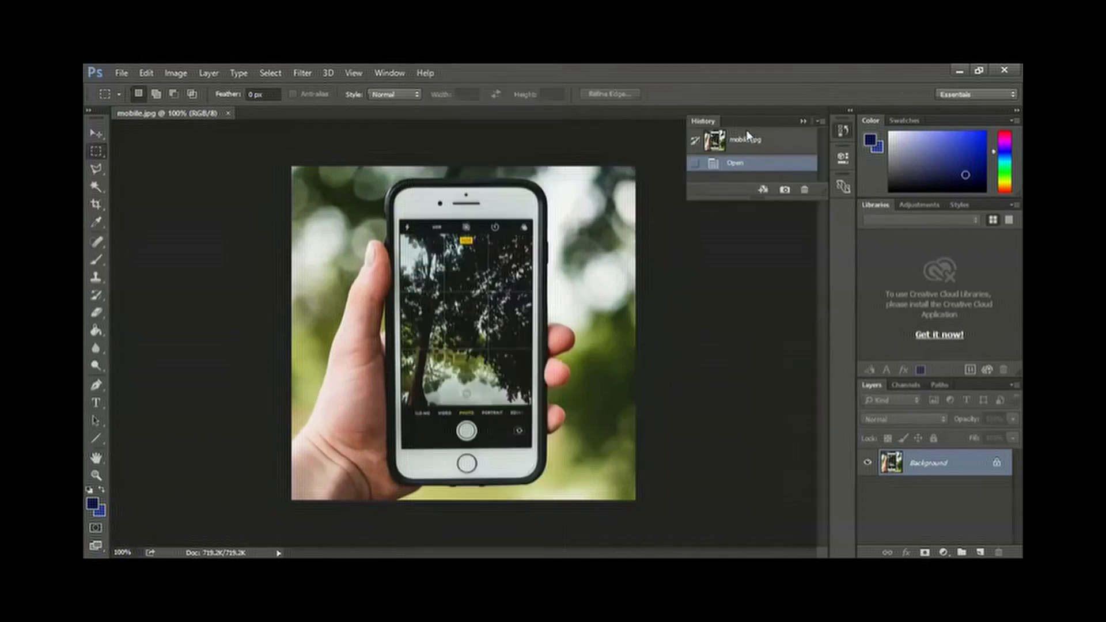
pyautogui.moveTo(746, 121); pyautogui.dragTo(920, 234)
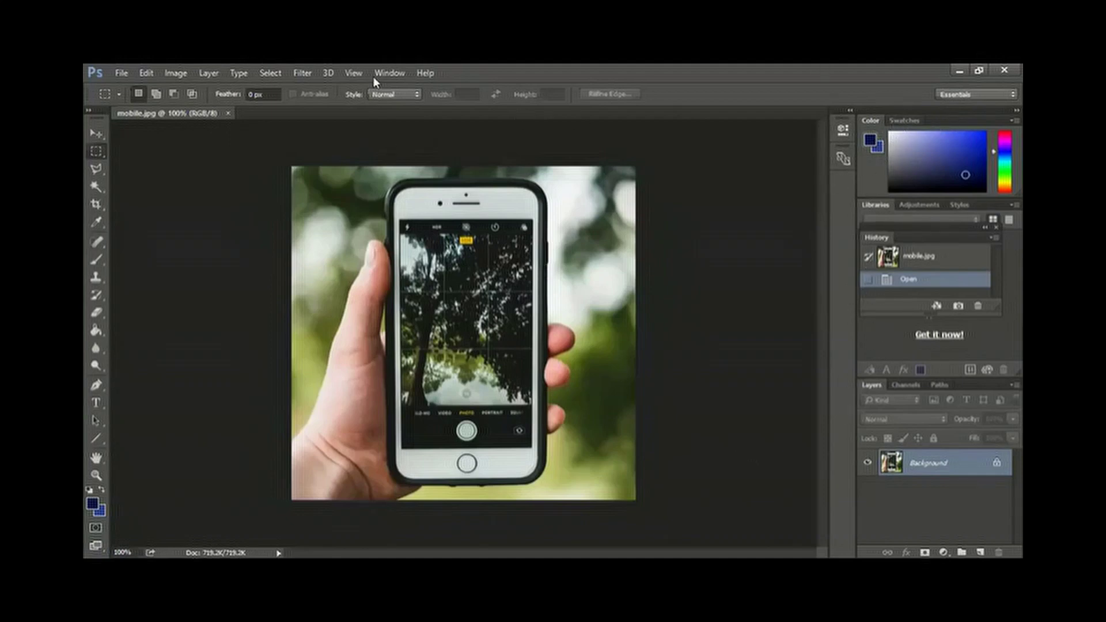
# - Save the current panel layout as a new workspace named 'sr'
pyautogui.click(388, 73)
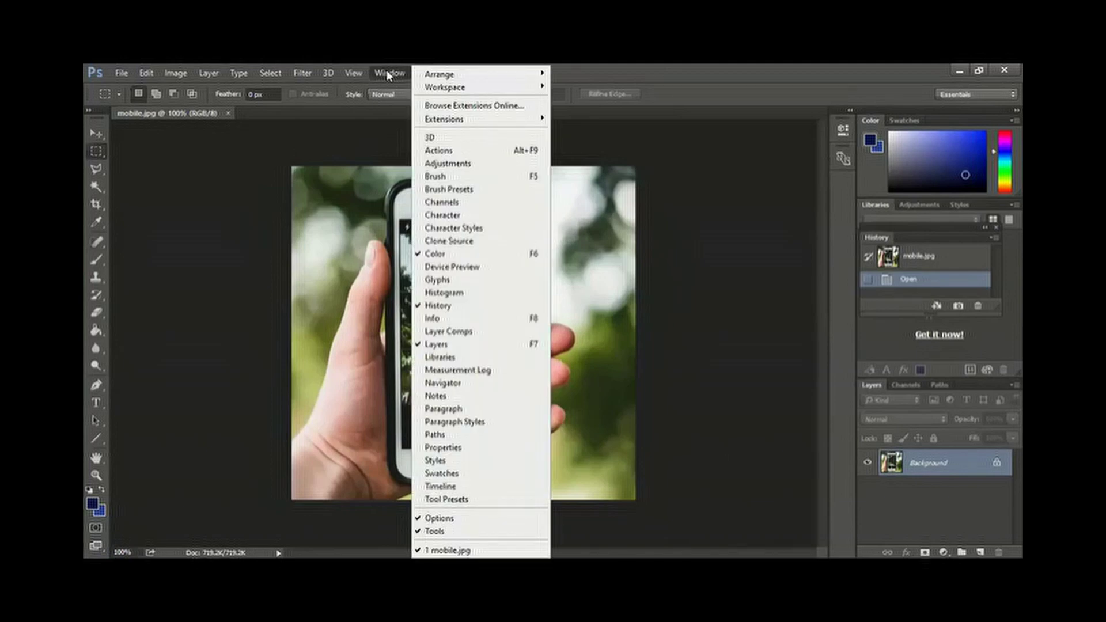
pyautogui.moveTo(495, 87)
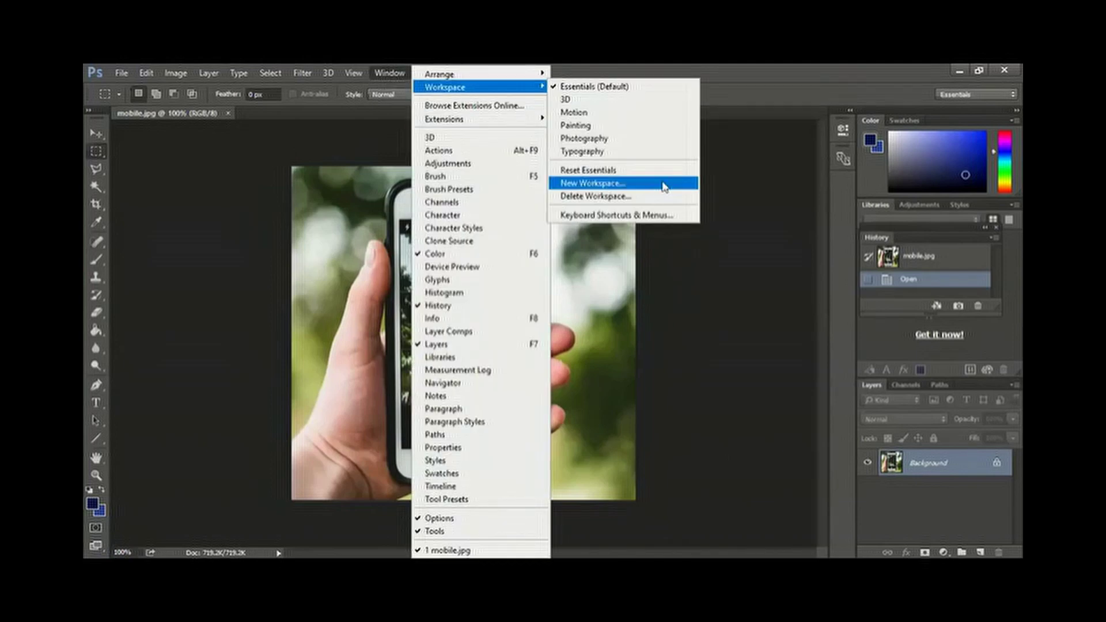
pyautogui.click(643, 184)
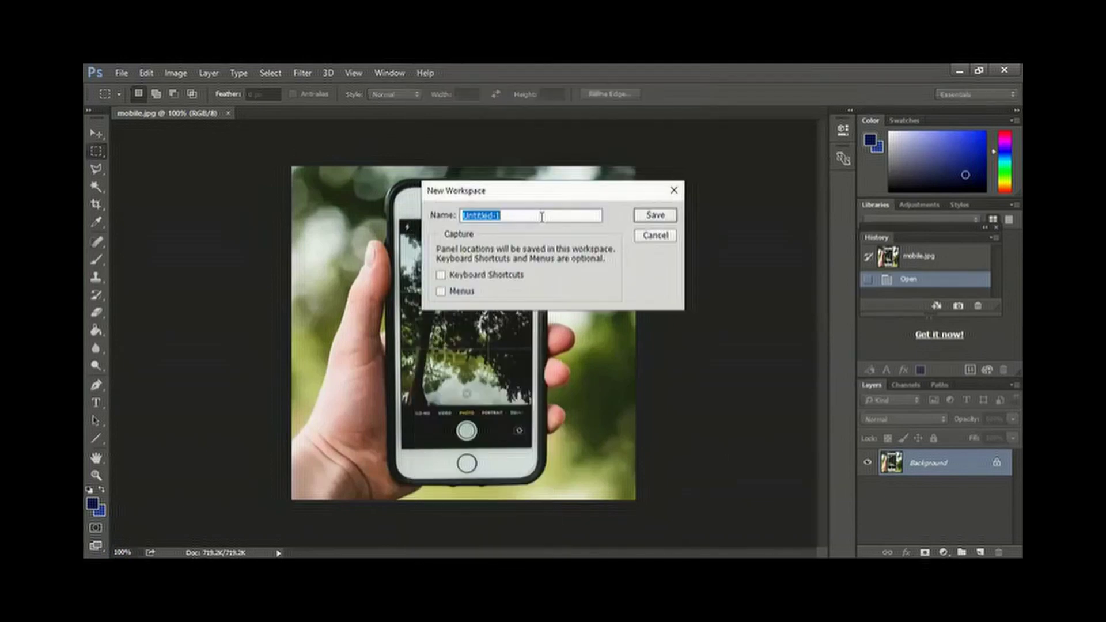
pyautogui.write('sri')
pyautogui.click(661, 217)
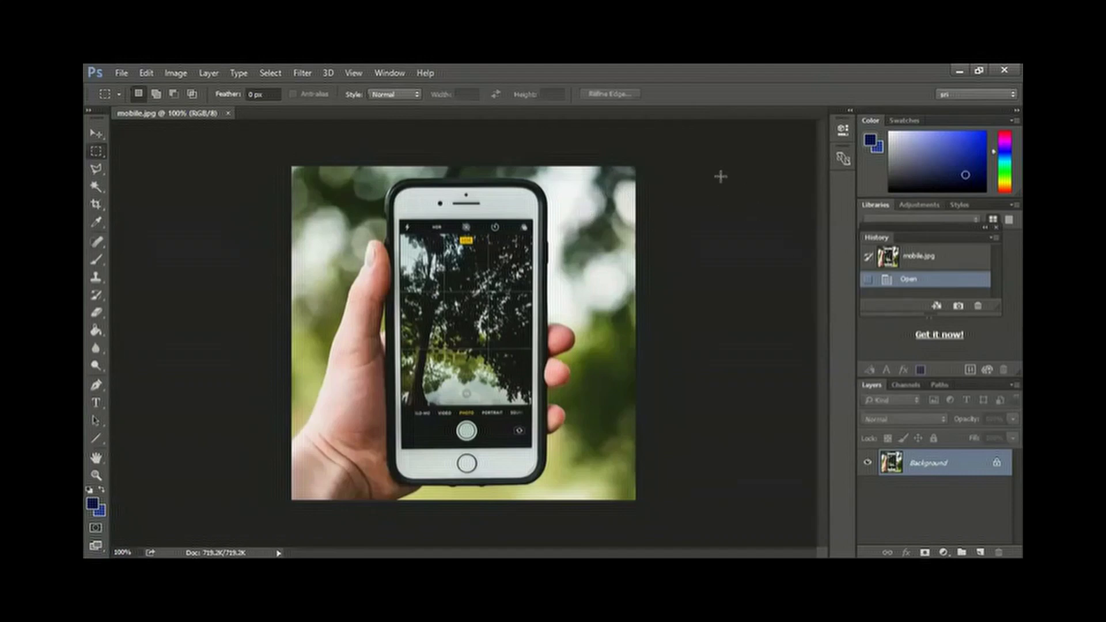
# - Pull the History, Color and Libraries panels out to float around the canvas
pyautogui.moveTo(923, 237); pyautogui.dragTo(616, 230)
pyautogui.moveTo(941, 116); pyautogui.dragTo(760, 246)
pyautogui.moveTo(661, 326); pyautogui.dragTo(230, 232)
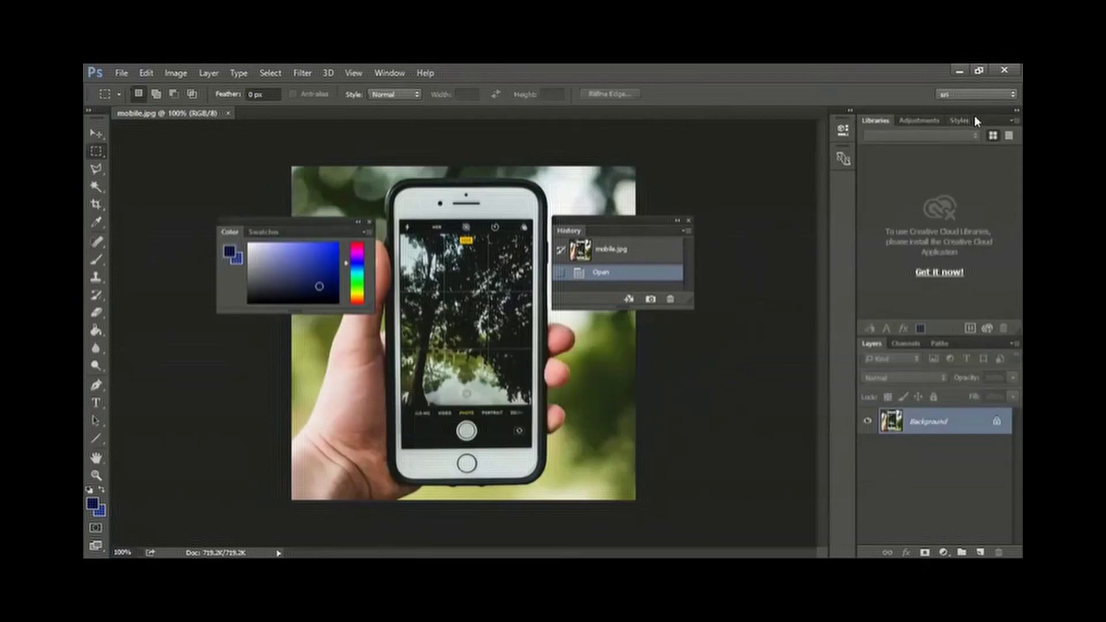
pyautogui.moveTo(976, 119); pyautogui.dragTo(511, 146)
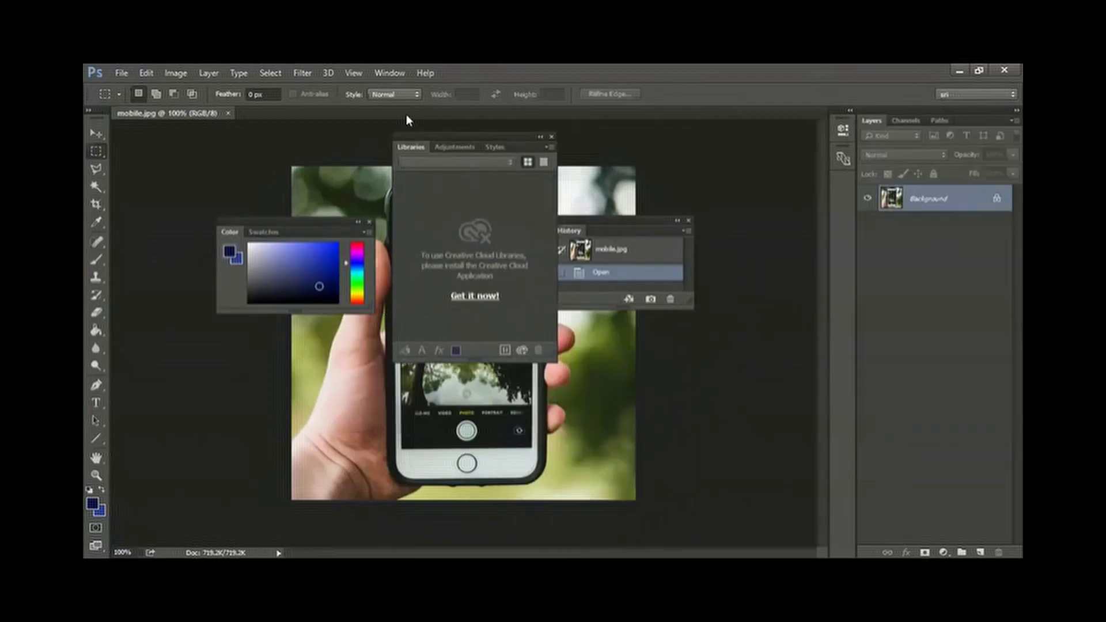
# - Reset the custom 'sr' workspace to its saved panel layout
pyautogui.click(396, 75)
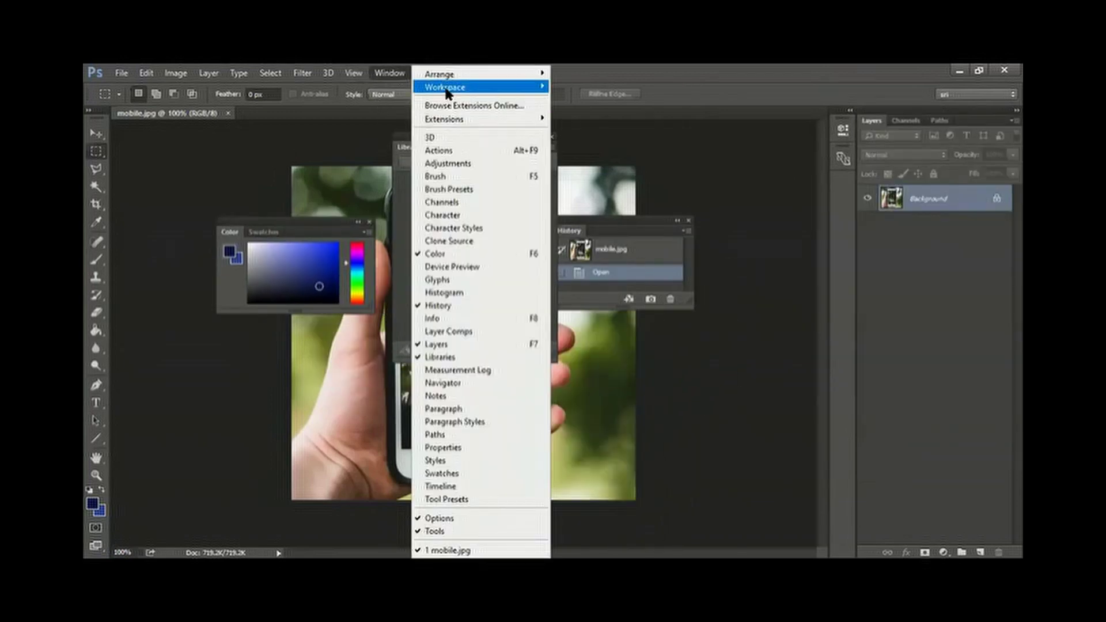
pyautogui.moveTo(461, 87)
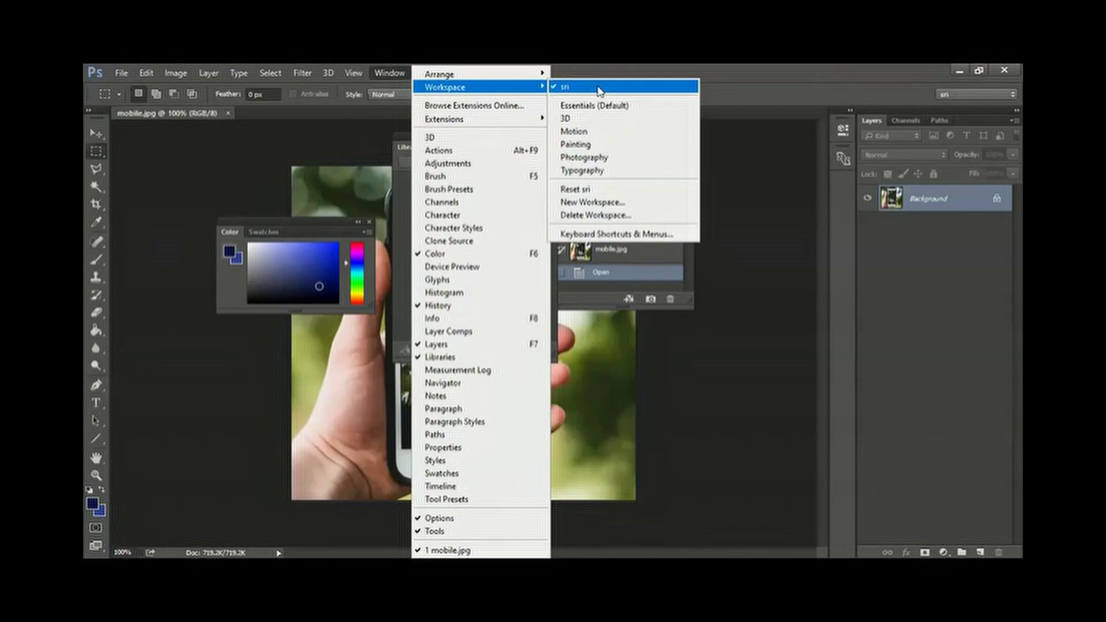
pyautogui.click(581, 190)
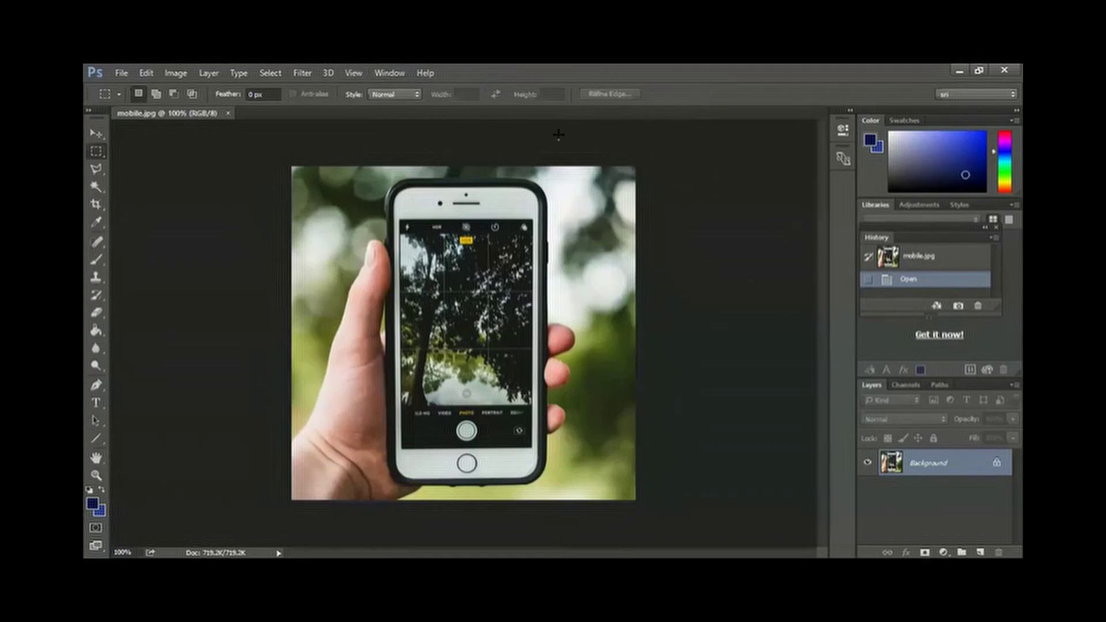
# - Switch the active workspace back to Essentials (Default)
pyautogui.click(394, 75)
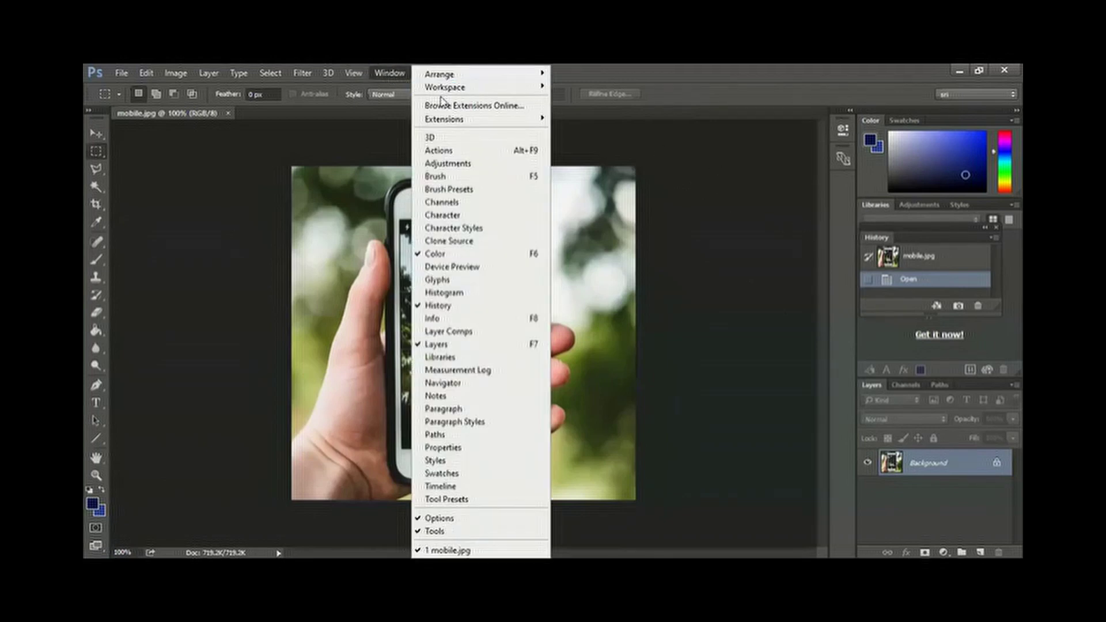
pyautogui.moveTo(449, 87)
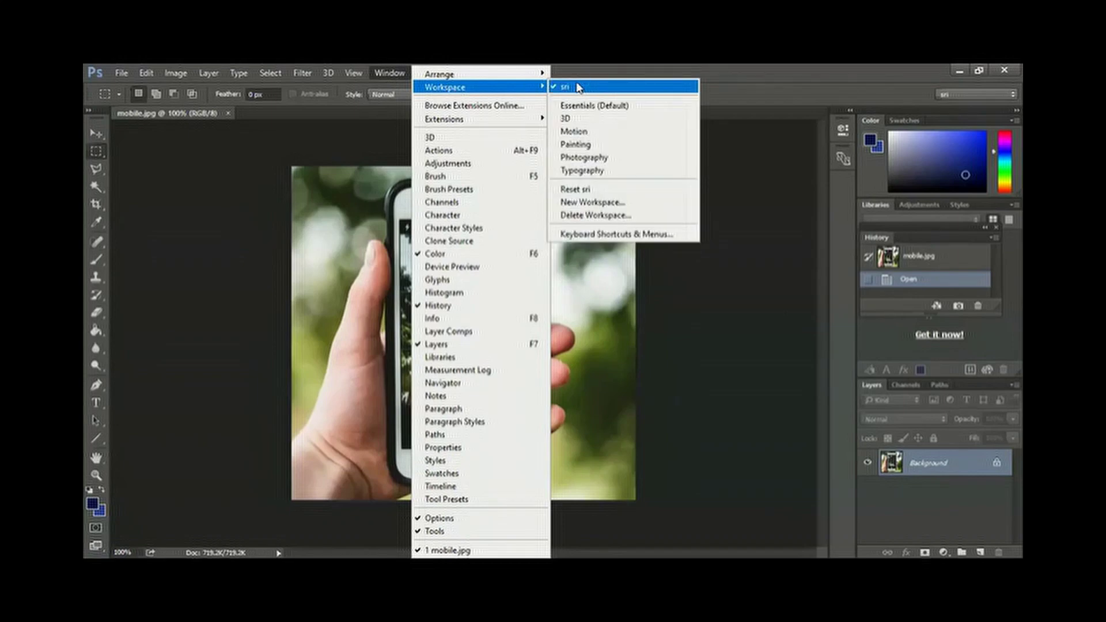
pyautogui.click(612, 107)
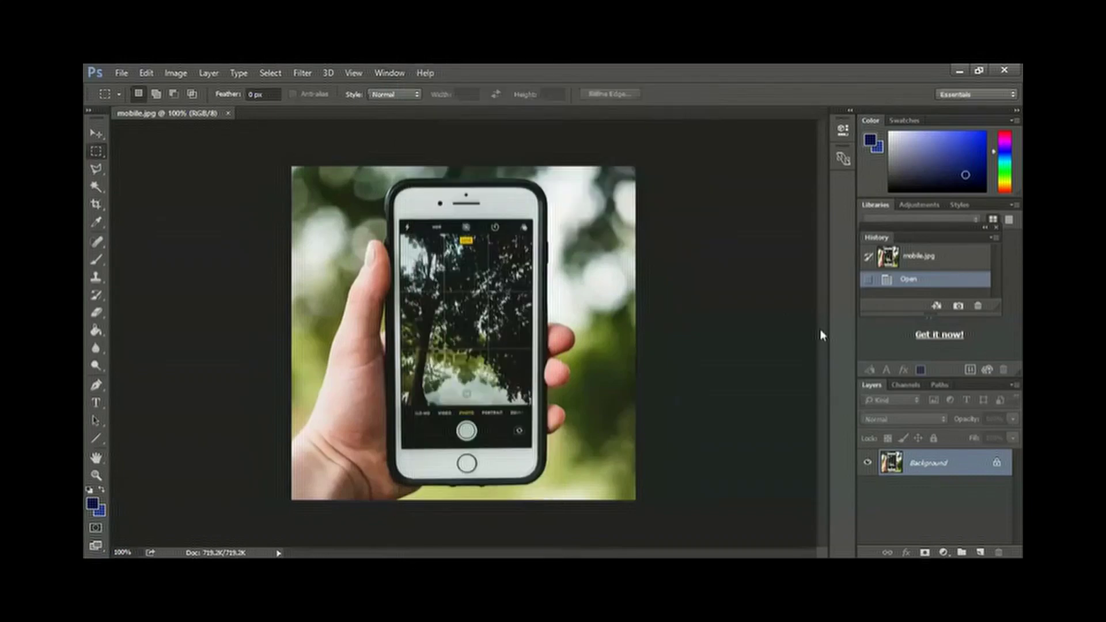
# - Delete the custom 'sr' workspace and confirm the deletion
pyautogui.click(395, 70)
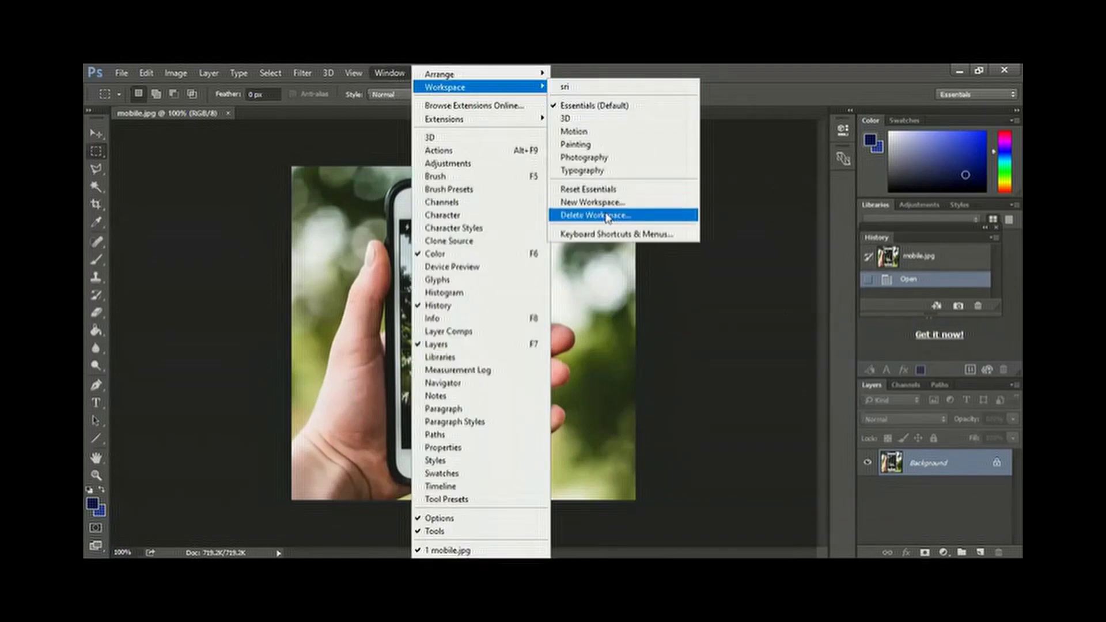
pyautogui.click(608, 216)
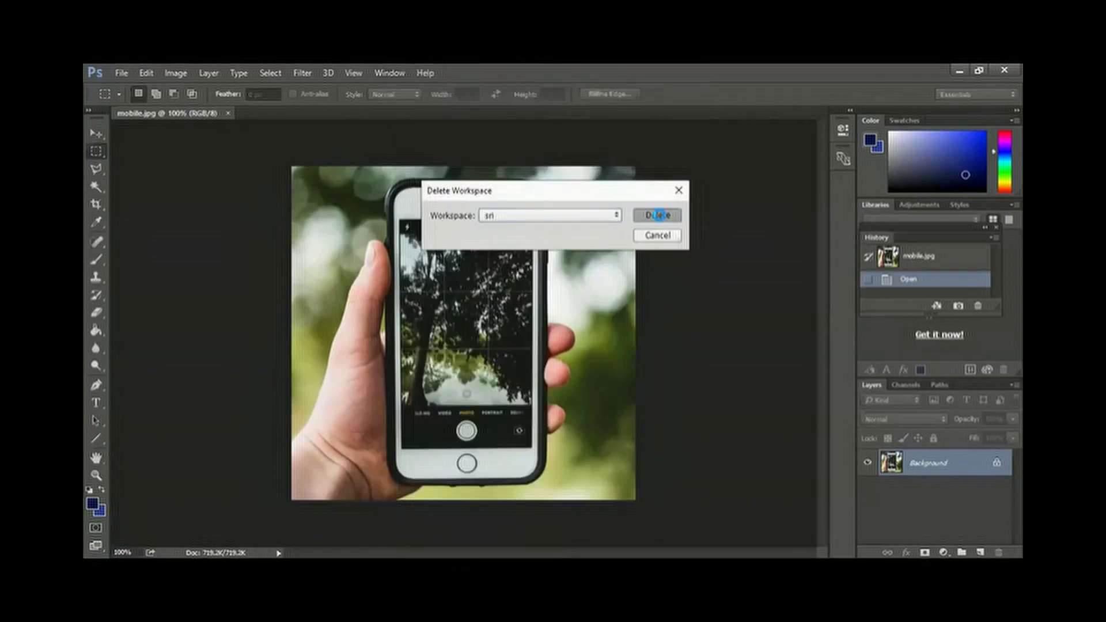
pyautogui.click(661, 214)
pyautogui.click(514, 266)
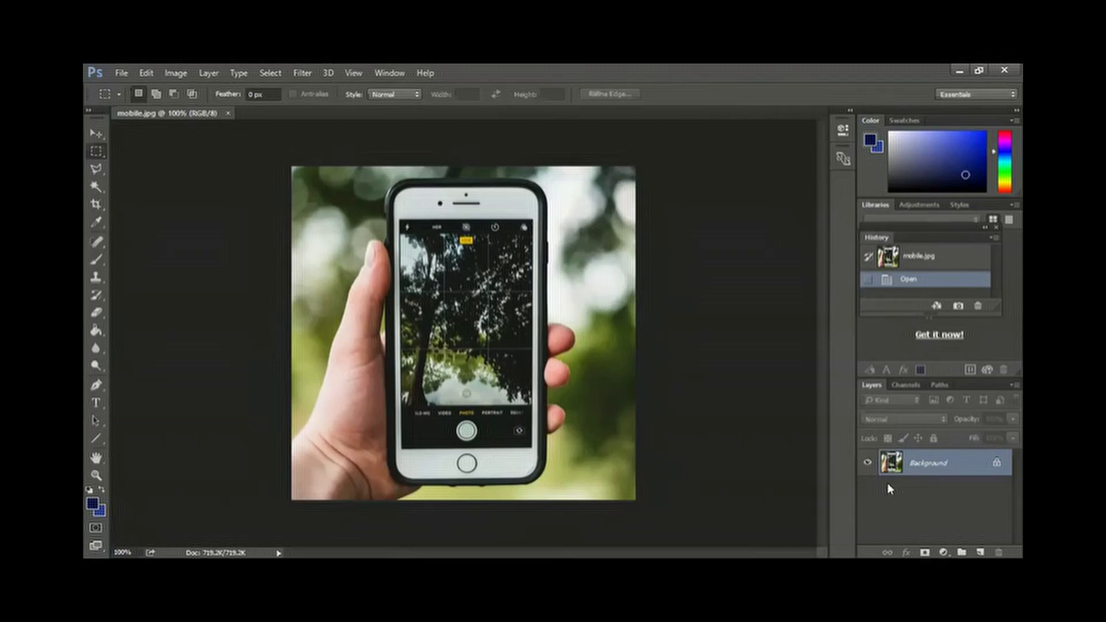
# - Convert the locked Background of mobile.jpg into a regular Layer 0
pyautogui.click(96, 134)
pyautogui.moveTo(430, 271); pyautogui.dragTo(464, 323)
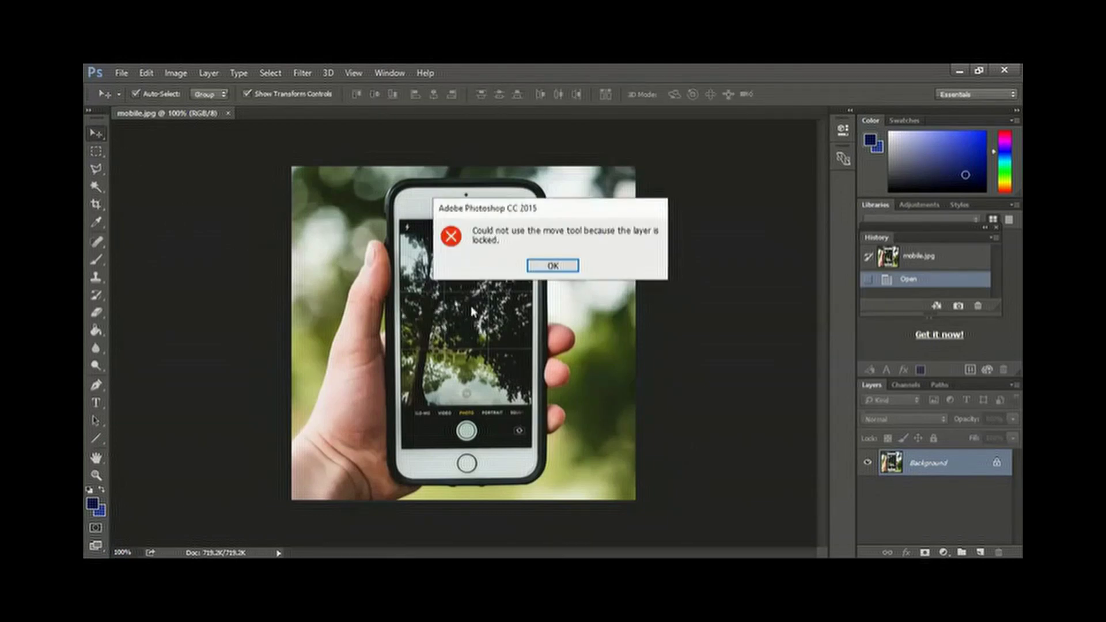
pyautogui.click(565, 266)
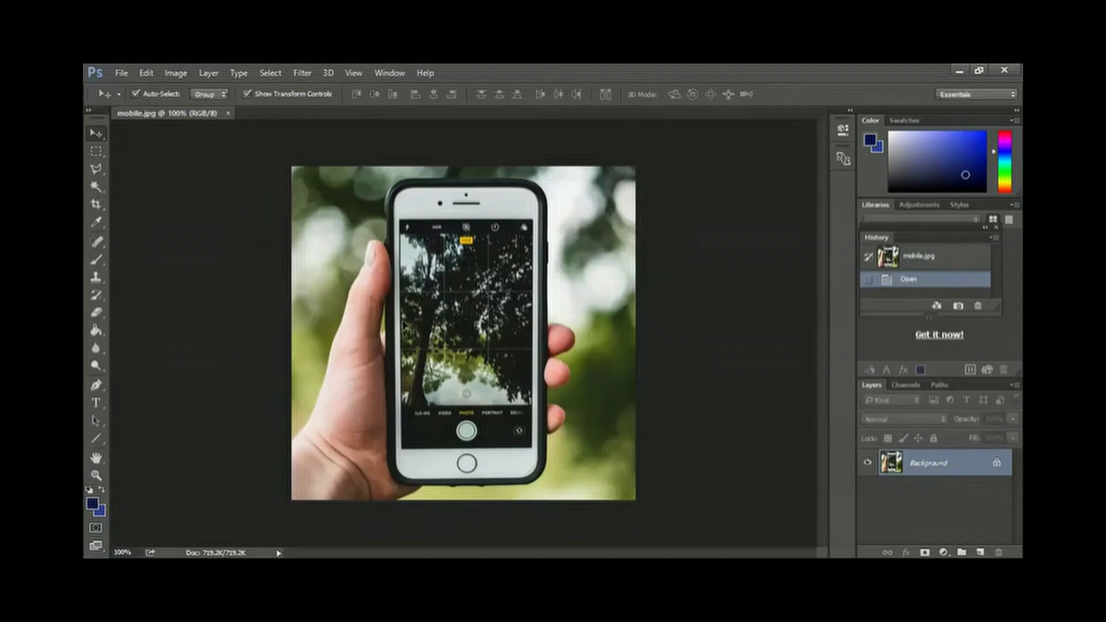
pyautogui.doubleClick(929, 464)
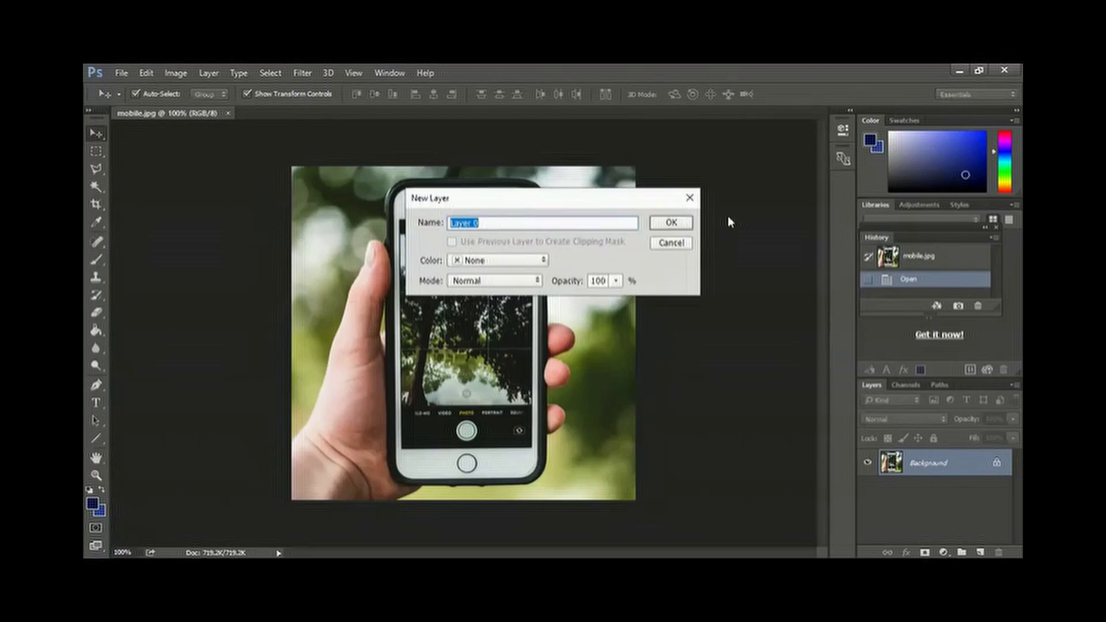
pyautogui.click(674, 226)
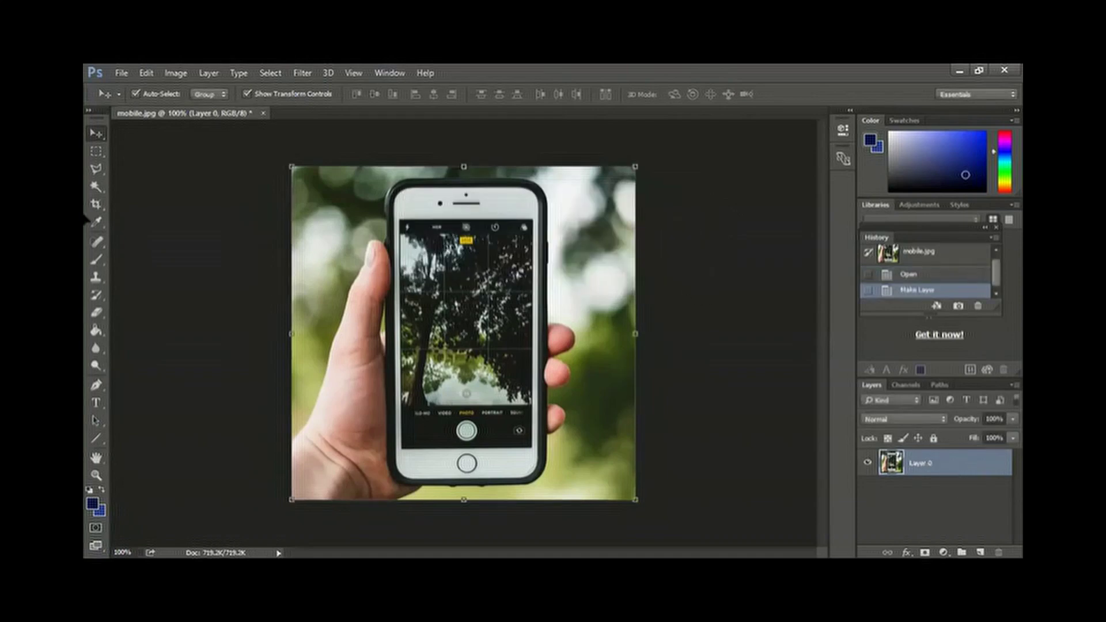
# - Shift the phone photo down and right to expose transparency, then begin scaling it
pyautogui.moveTo(433, 224); pyautogui.dragTo(438, 285)
pyautogui.moveTo(438, 285); pyautogui.dragTo(515, 277)
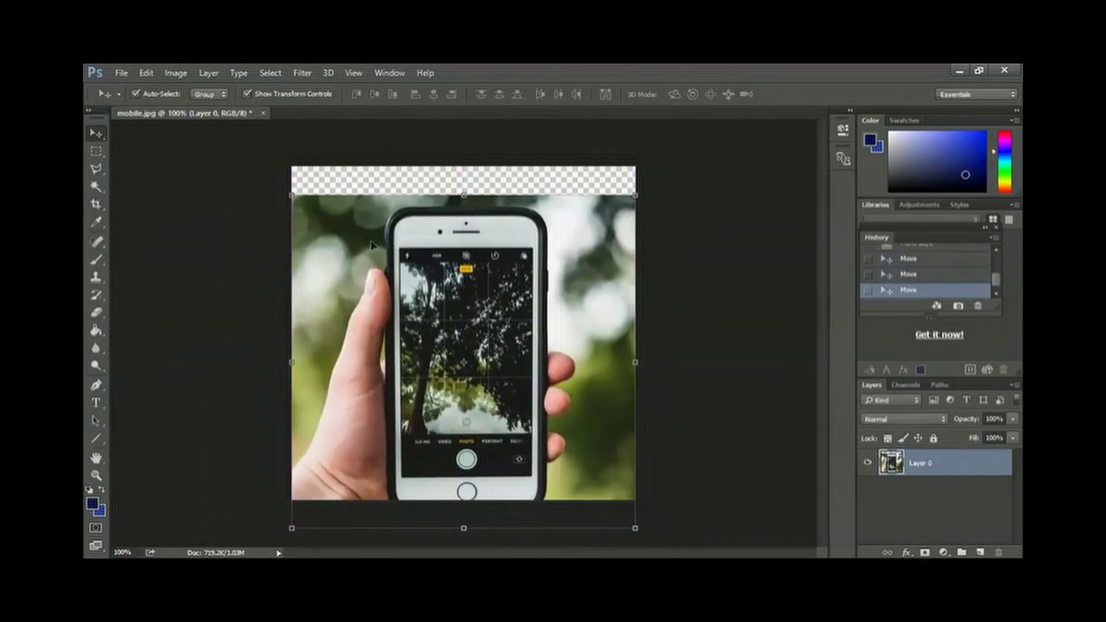
pyautogui.moveTo(523, 257); pyautogui.dragTo(523, 227)
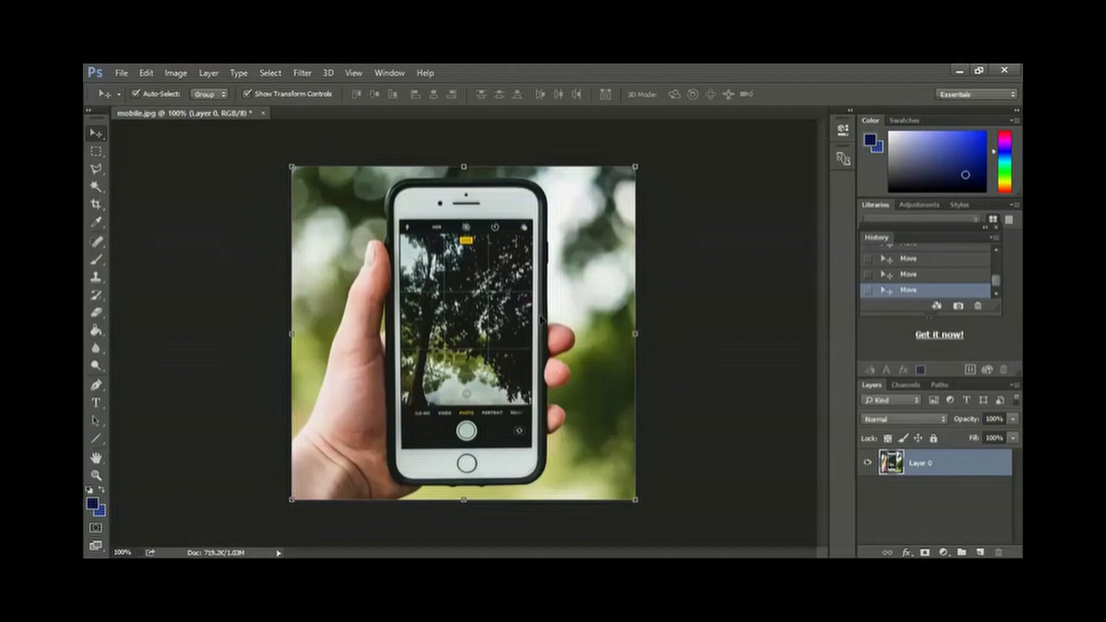
pyautogui.moveTo(482, 293); pyautogui.dragTo(507, 313)
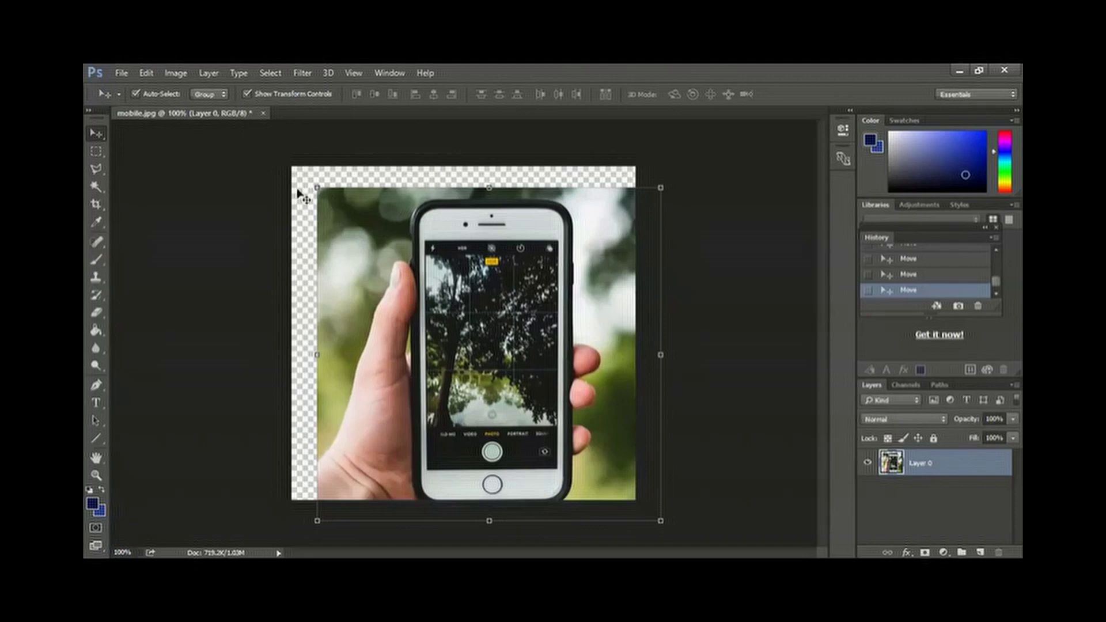
pyautogui.moveTo(315, 186)
pyautogui.mouseDown()
pyautogui.moveTo(419, 311)
pyautogui.moveTo(518, 318)
pyautogui.moveTo(424, 313)
pyautogui.moveTo(398, 274)
pyautogui.moveTo(452, 298)
pyautogui.moveTo(270, 200)
pyautogui.moveTo(326, 215)
pyautogui.moveTo(306, 198)
pyautogui.mouseUp()
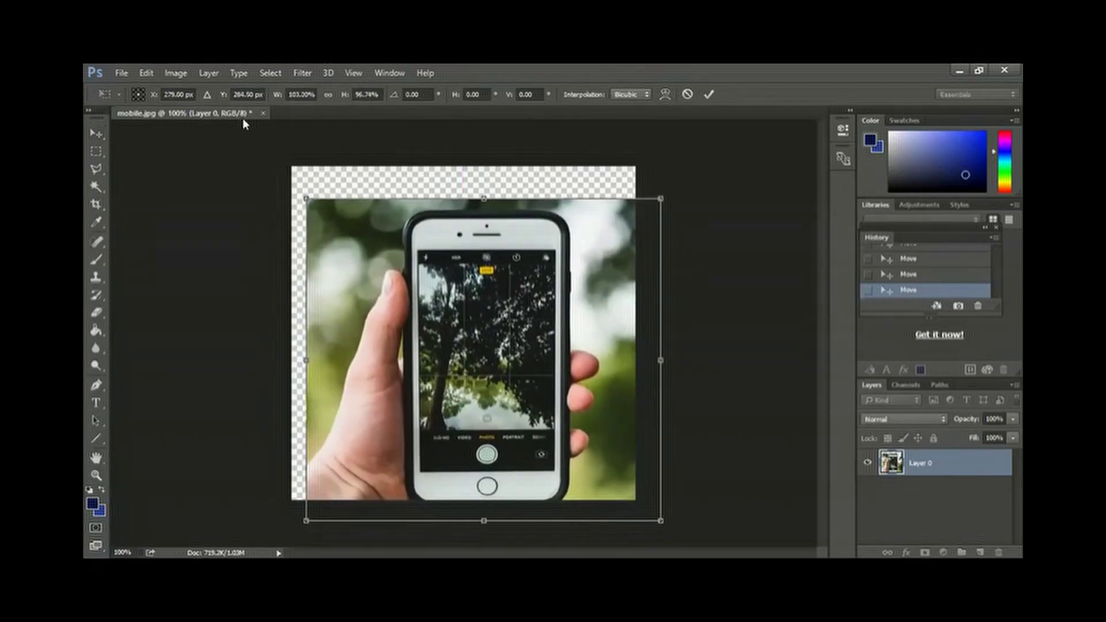
# - Undo the first resize, then scale the phone photo to about a fifth and commit it bottom-left
pyautogui.click(148, 73)
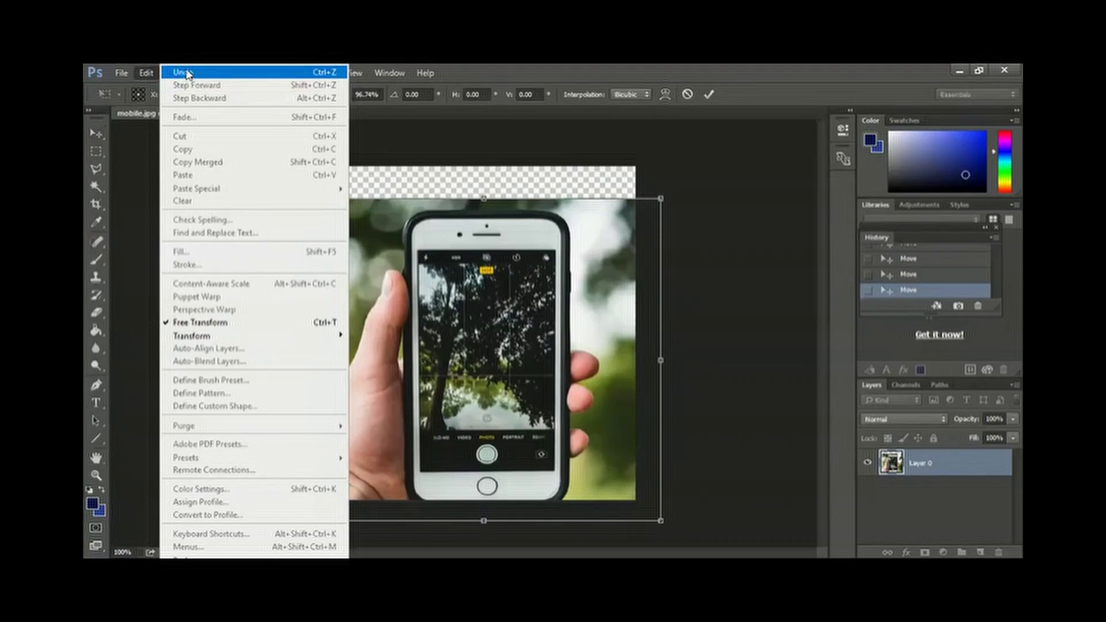
pyautogui.click(167, 84)
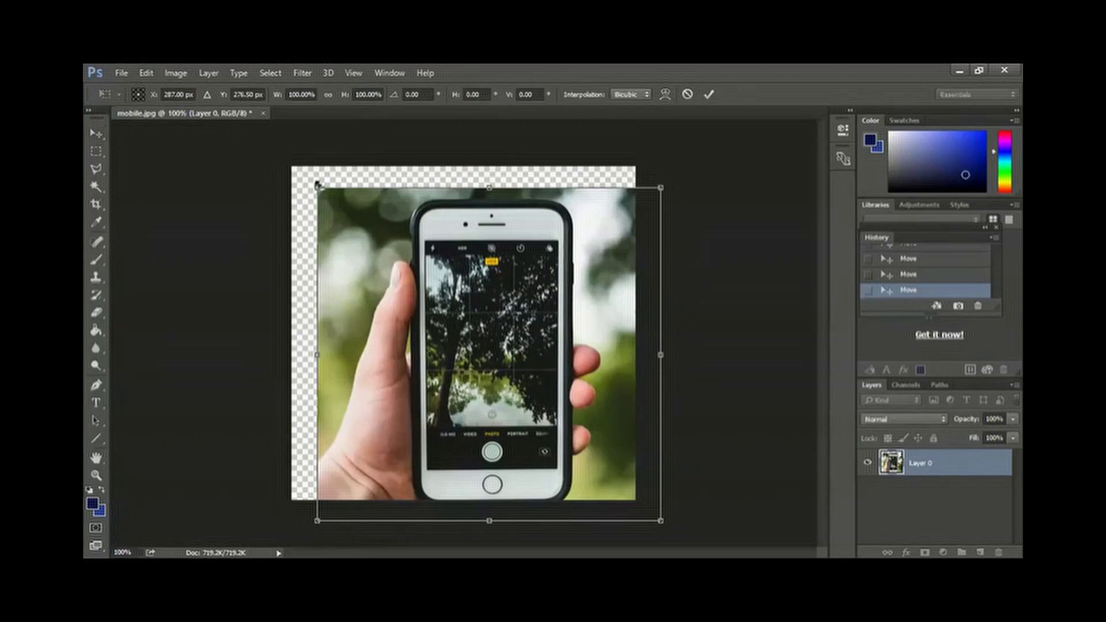
pyautogui.moveTo(311, 183); pyautogui.dragTo(527, 478)
pyautogui.moveTo(608, 483); pyautogui.dragTo(347, 379)
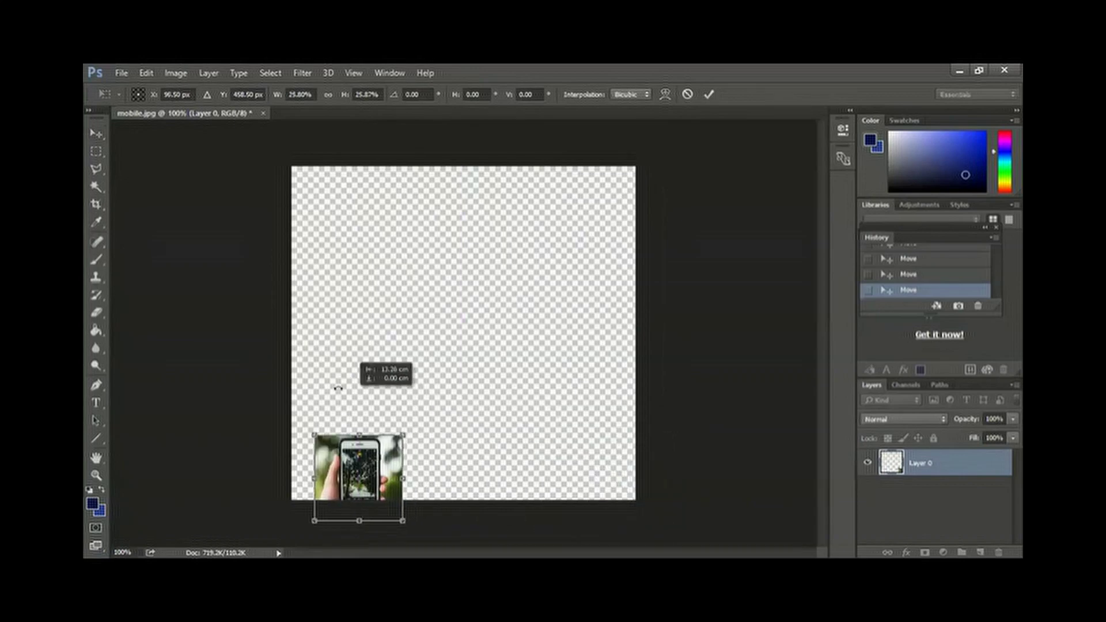
pyautogui.moveTo(341, 451); pyautogui.dragTo(332, 412)
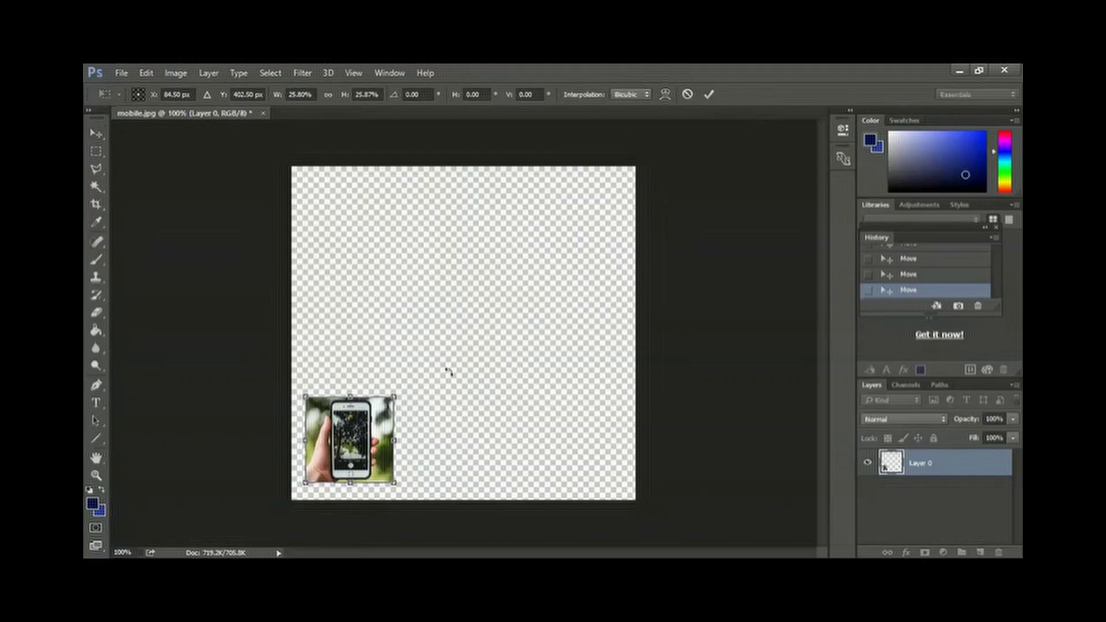
pyautogui.moveTo(303, 393); pyautogui.dragTo(363, 448)
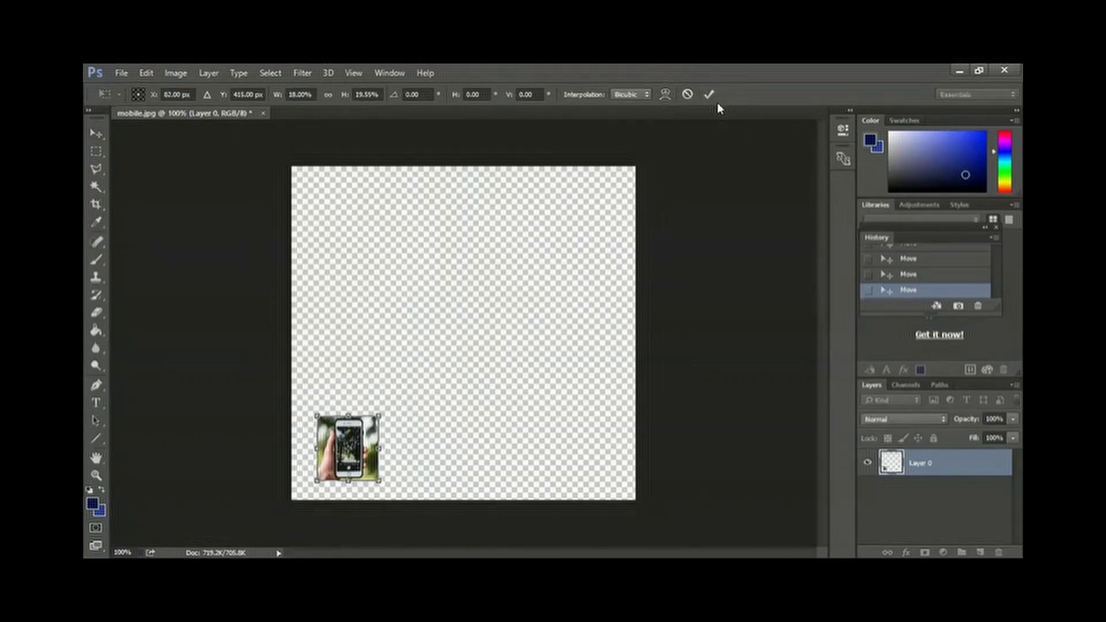
pyautogui.click(708, 94)
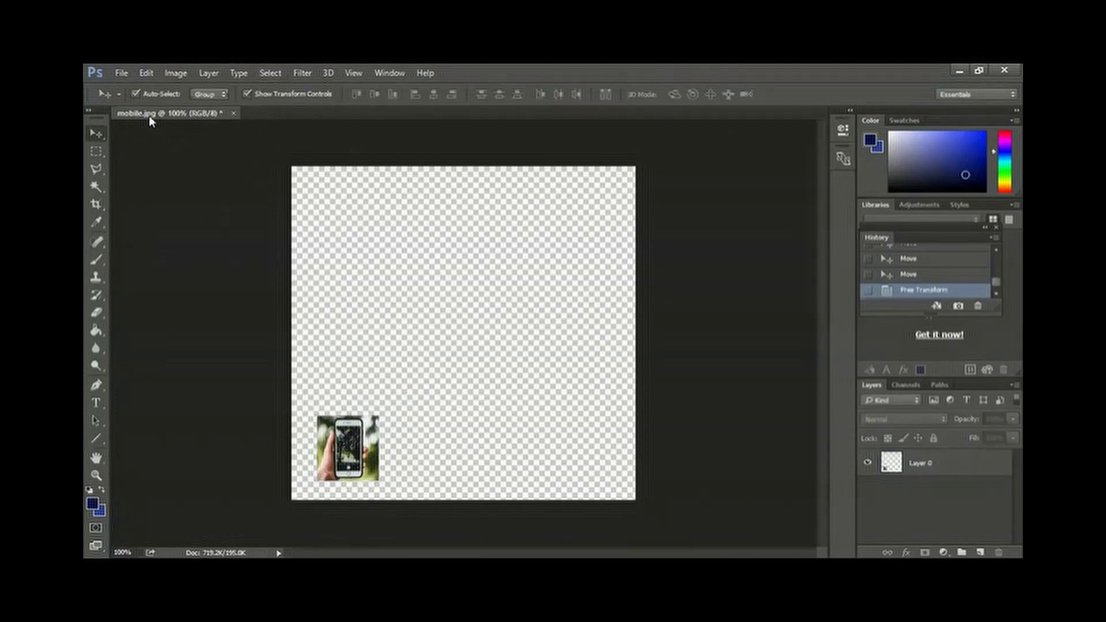
# - Enable Show Transform Controls, nudge the phone photo up, and paste the landscape as Layer 1
pyautogui.click(357, 446)
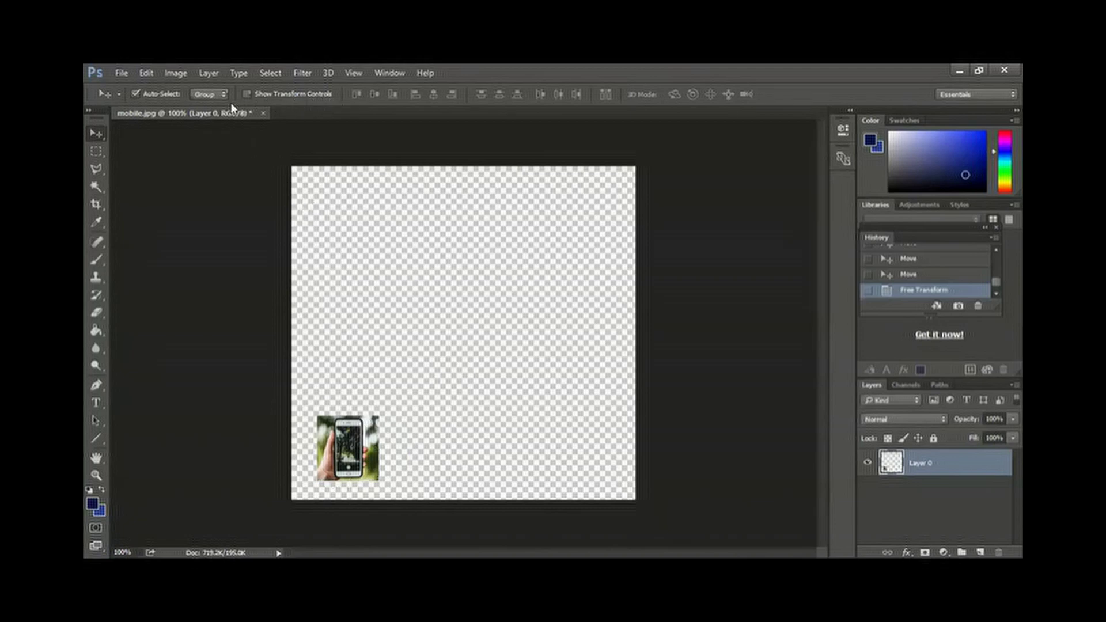
pyautogui.click(246, 92)
pyautogui.moveTo(369, 433)
pyautogui.mouseDown()
pyautogui.moveTo(370, 410)
pyautogui.moveTo(369, 424)
pyautogui.mouseUp()
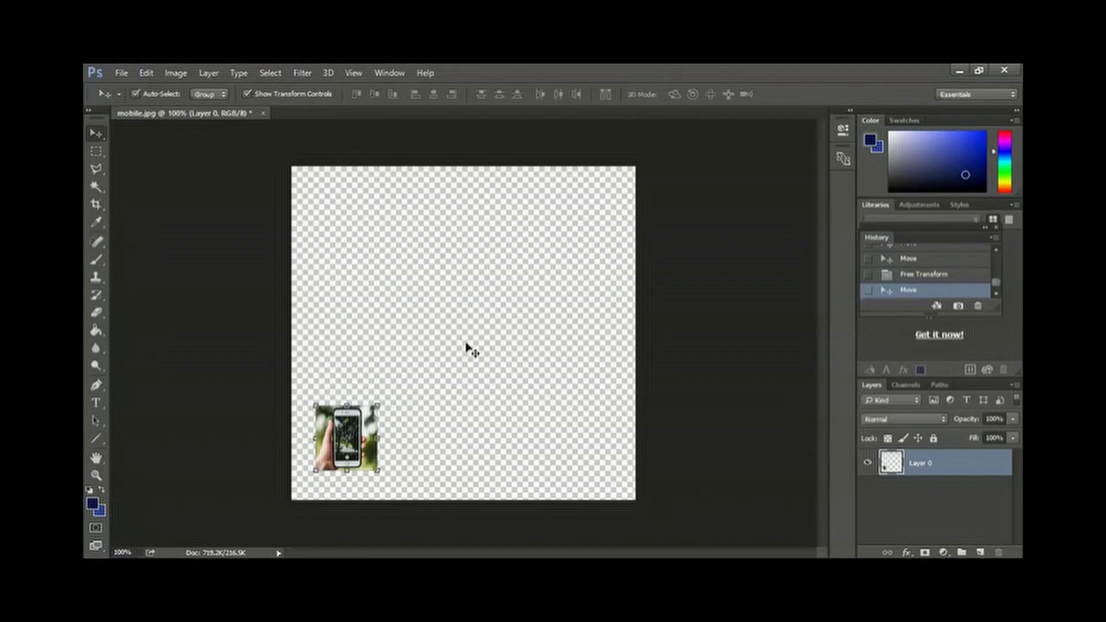
pyautogui.hotkey('ctrl', 'v')
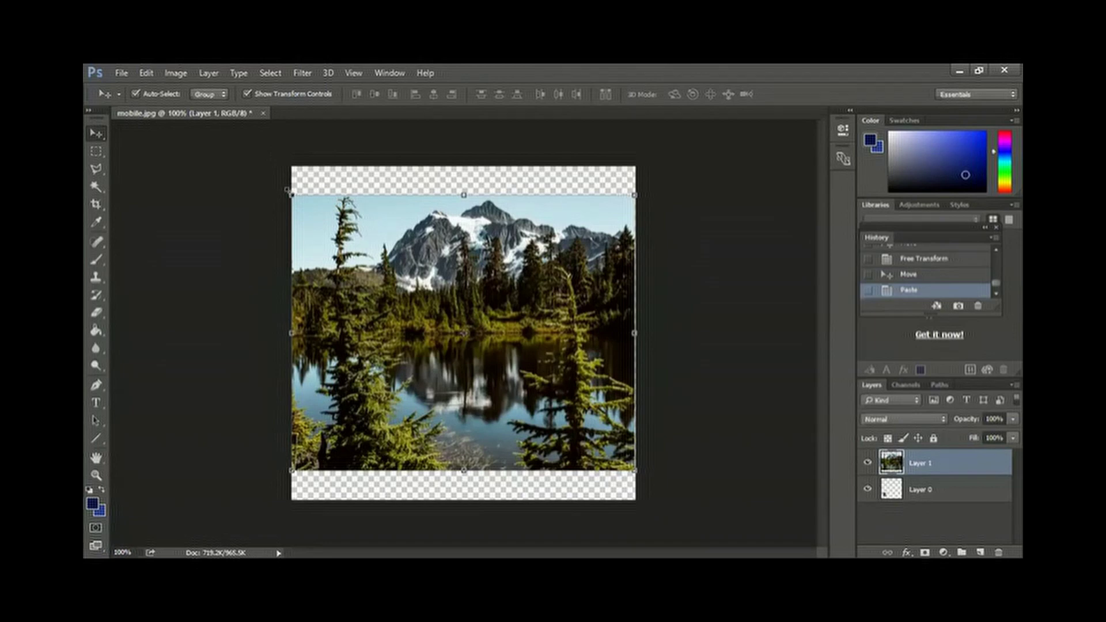
# - Scale the pasted landscape to a small thumbnail and commit it beside the phone photo
pyautogui.moveTo(287, 190); pyautogui.dragTo(416, 447)
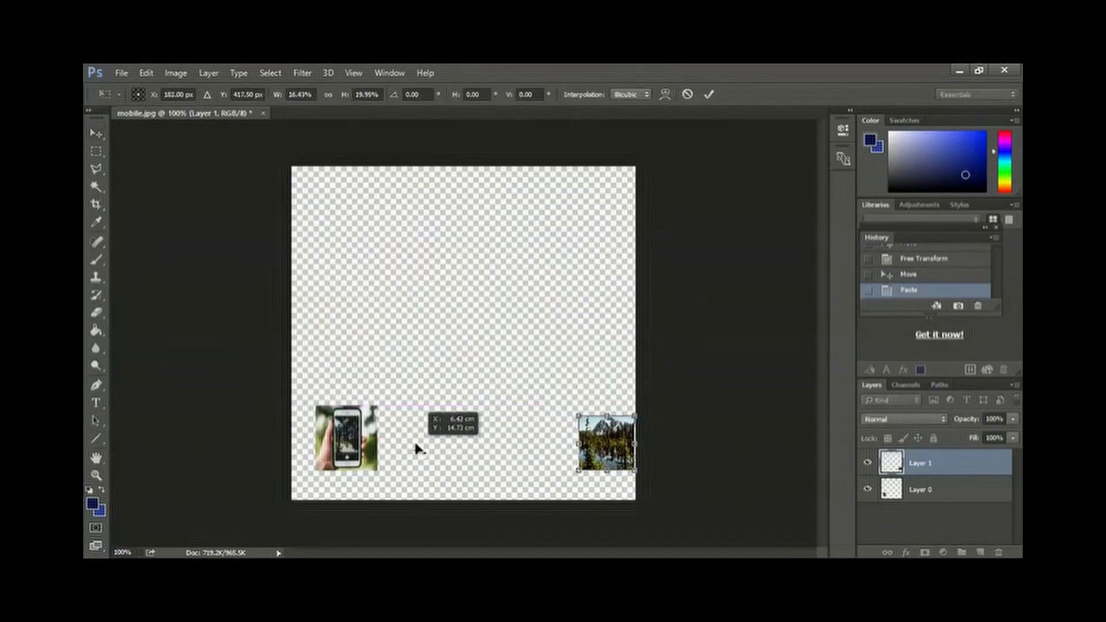
pyautogui.moveTo(600, 430); pyautogui.dragTo(429, 443)
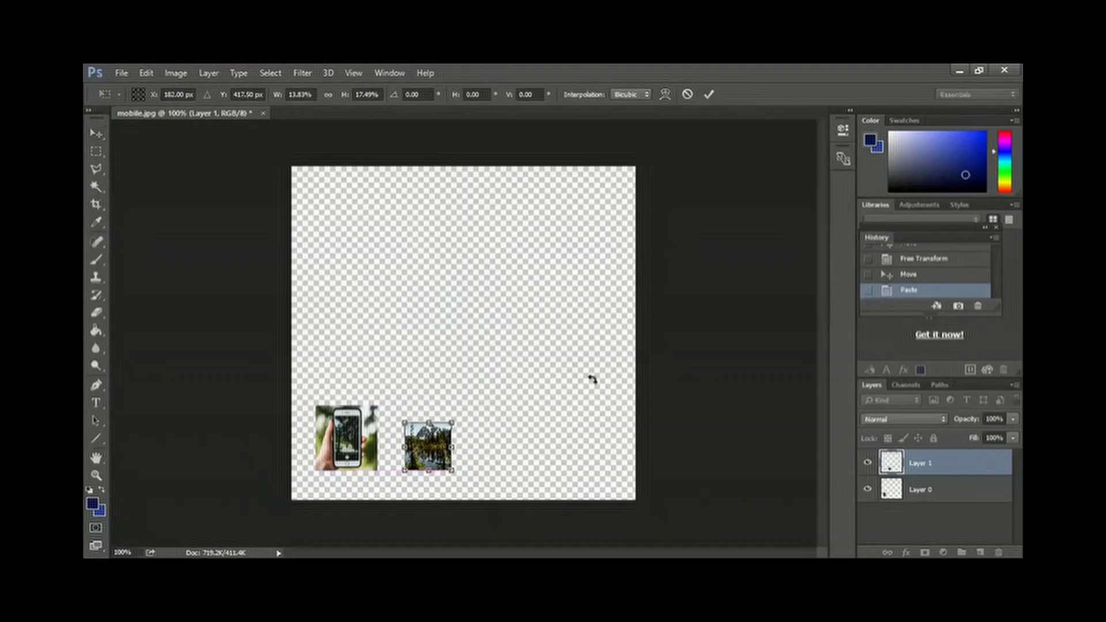
pyautogui.click(709, 95)
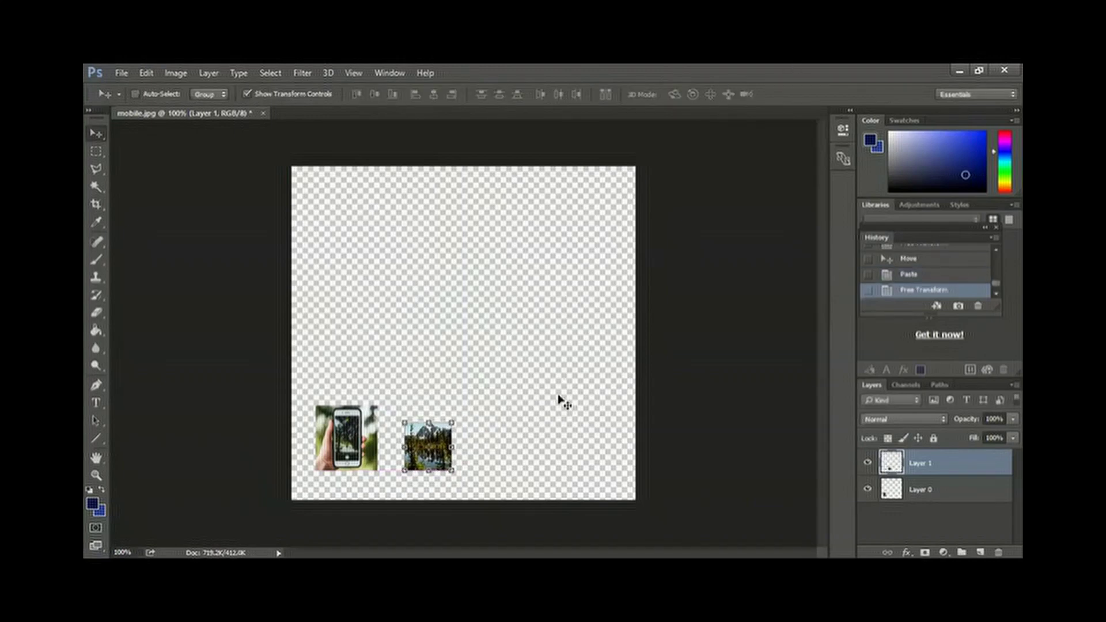
# - Paste a second landscape copy, shrink it to the rightmost spot, and nudge the phone left
pyautogui.hotkey('ctrl', 'v')
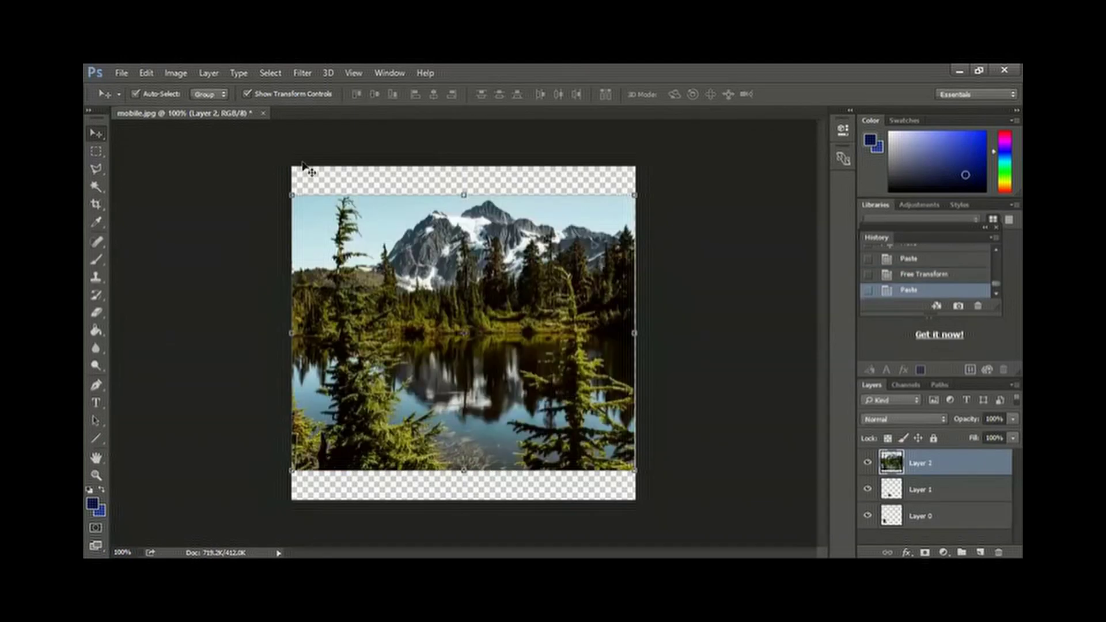
pyautogui.moveTo(291, 195); pyautogui.dragTo(508, 430)
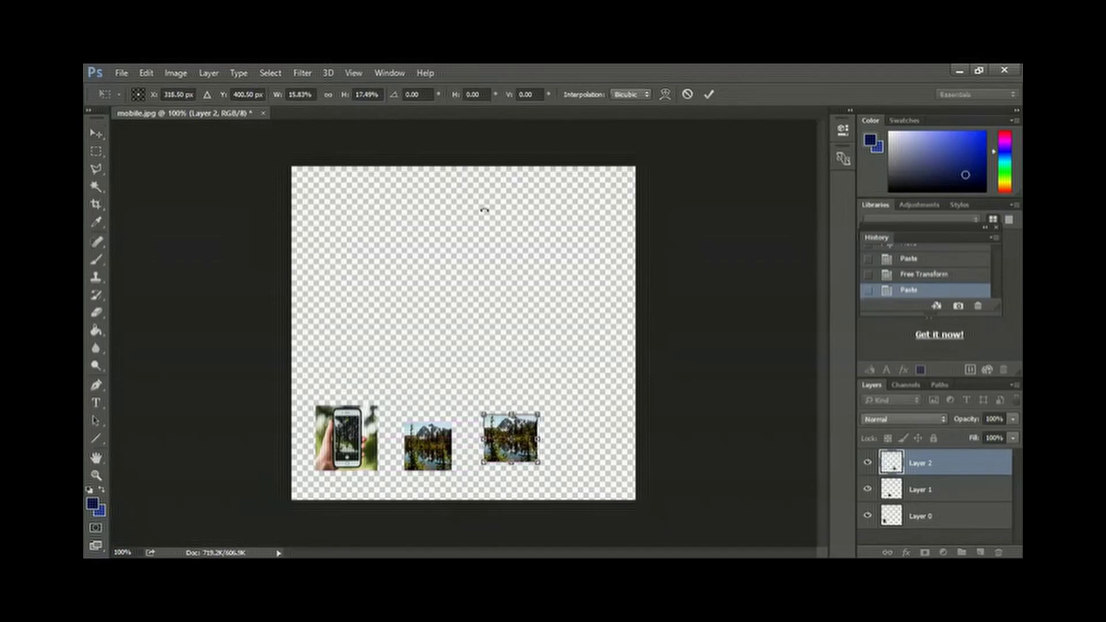
pyautogui.click(708, 94)
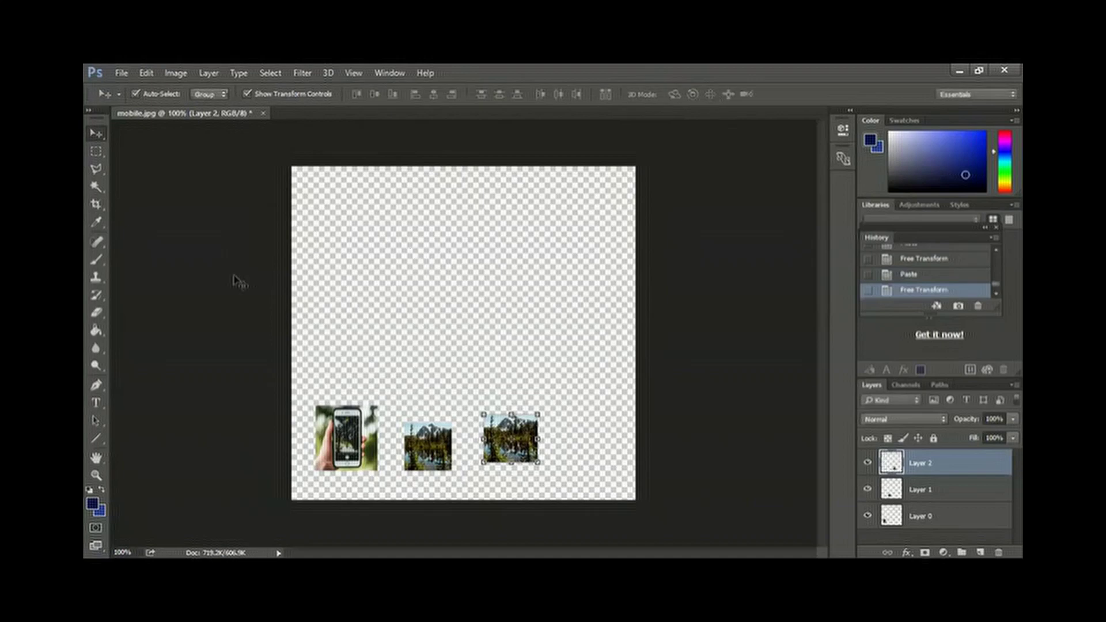
pyautogui.moveTo(357, 414)
pyautogui.mouseDown()
pyautogui.moveTo(369, 366)
pyautogui.moveTo(351, 414)
pyautogui.mouseUp()
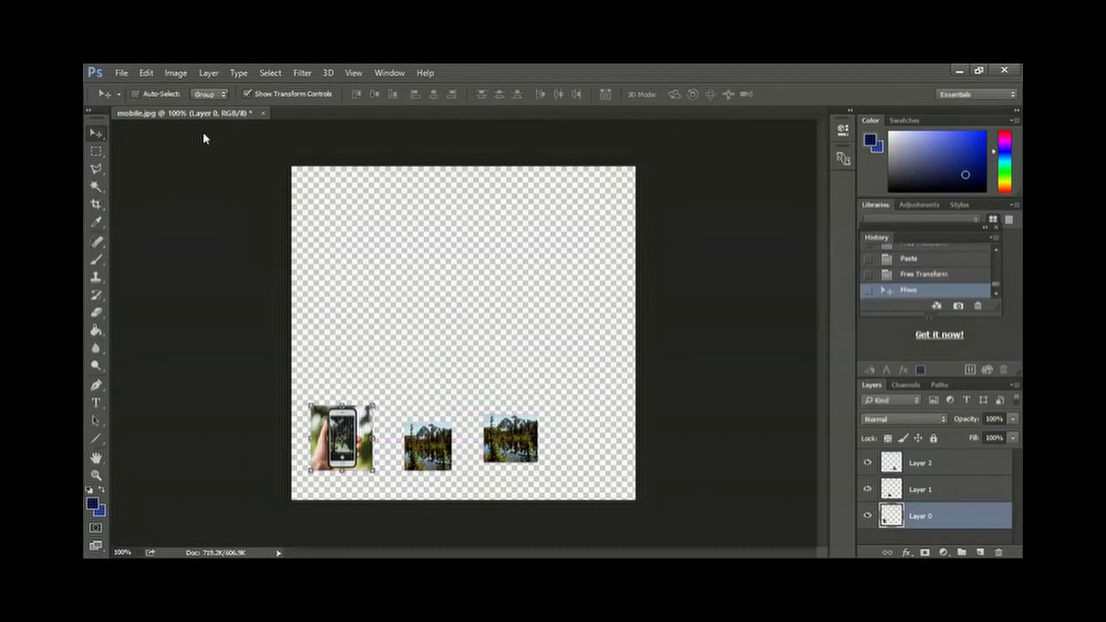
# - Move the phone photo up about 95 px and nudge the first landscape slightly up-right
pyautogui.moveTo(340, 423); pyautogui.dragTo(344, 368)
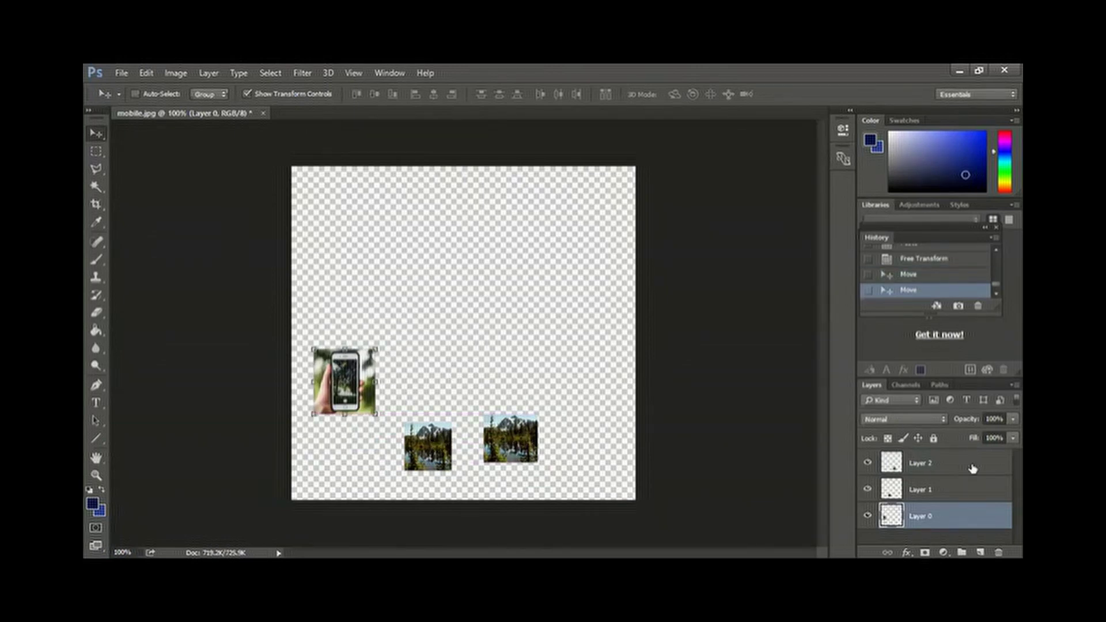
pyautogui.click(938, 486)
pyautogui.hotkey('ctrl', 't')
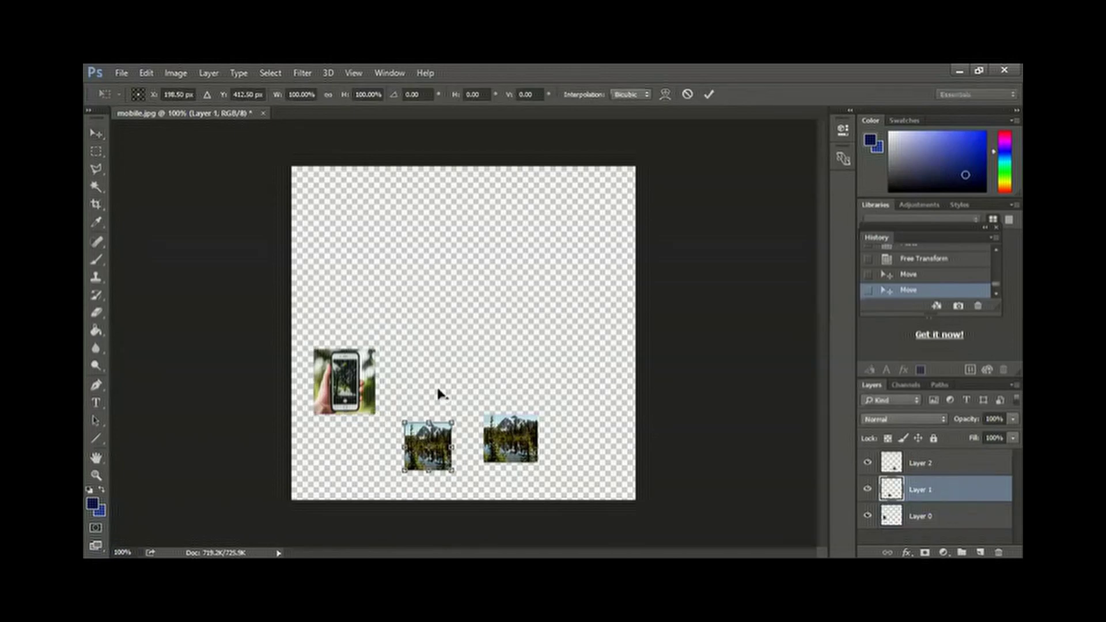
pyautogui.moveTo(440, 429); pyautogui.dragTo(447, 420)
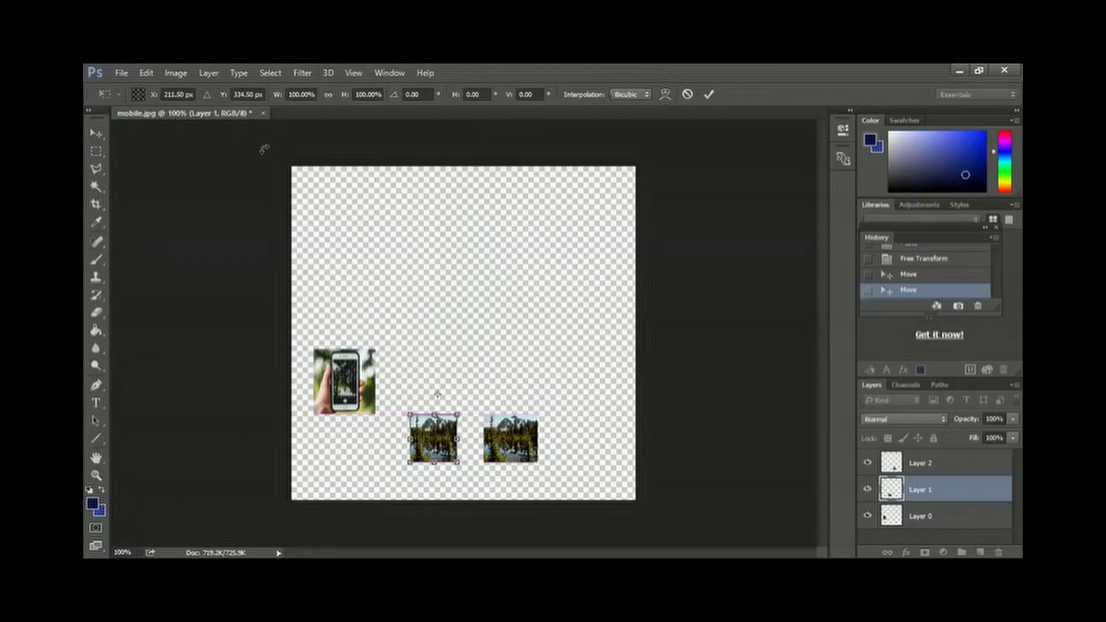
pyautogui.click(708, 95)
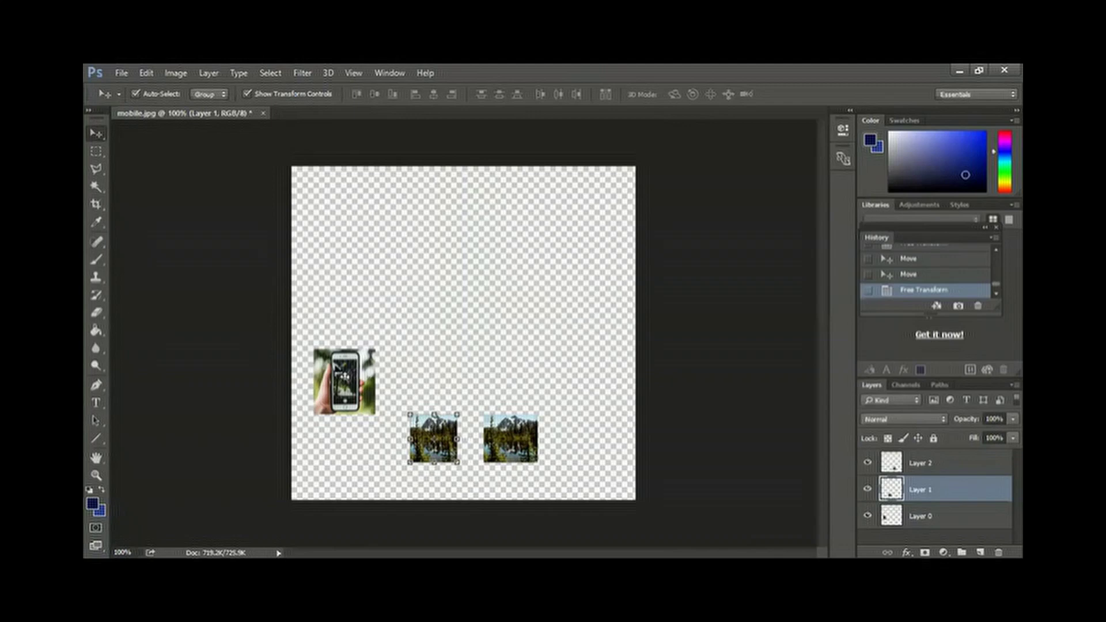
# - Reselect the phone photo's layer and move it up toward the top-left
pyautogui.click(347, 377)
pyautogui.click(525, 452)
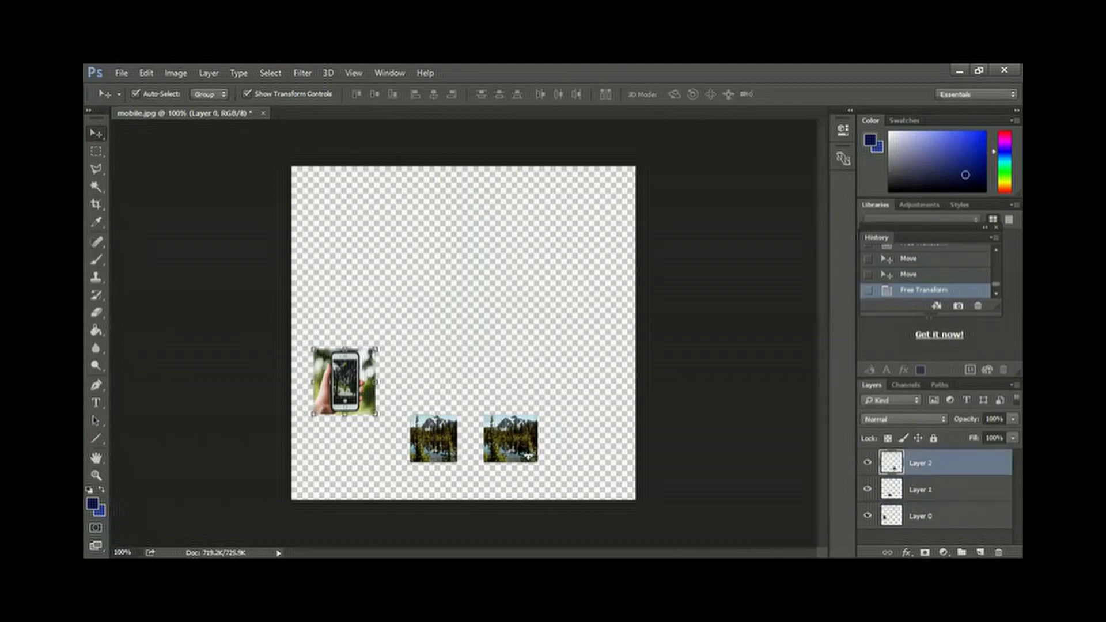
pyautogui.click(362, 372)
pyautogui.hotkey('ctrl', 't')
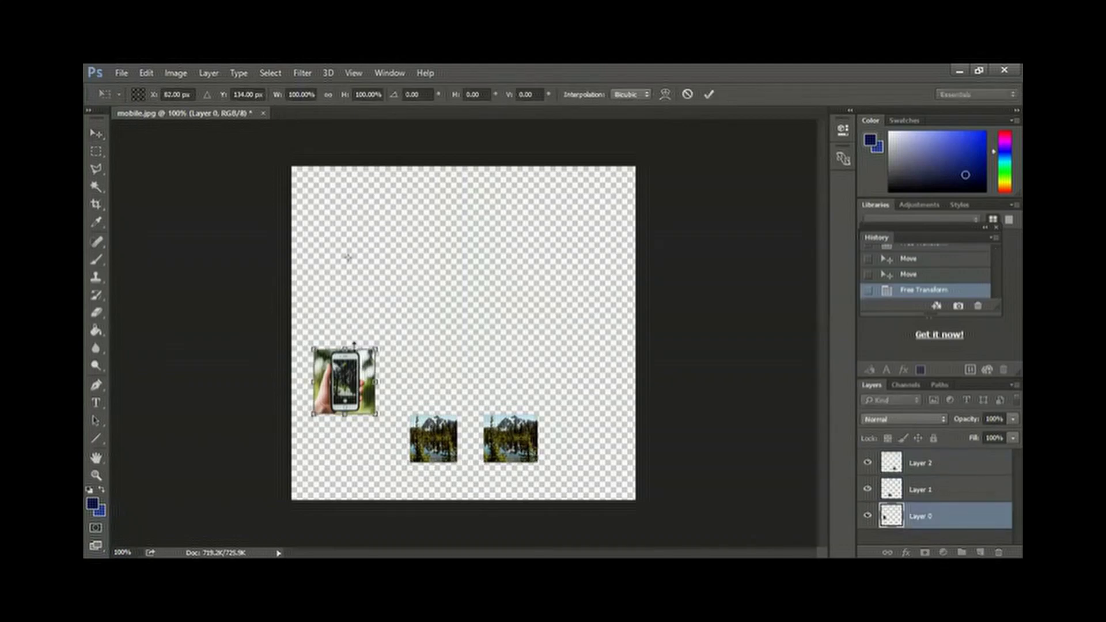
pyautogui.moveTo(357, 360); pyautogui.dragTo(369, 302)
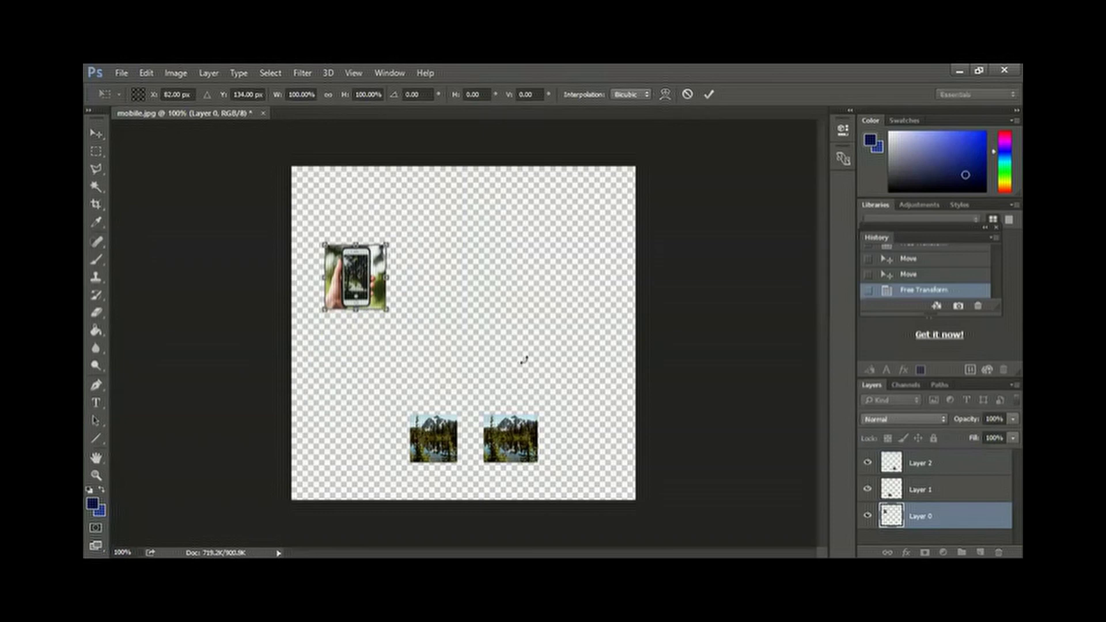
pyautogui.click(708, 93)
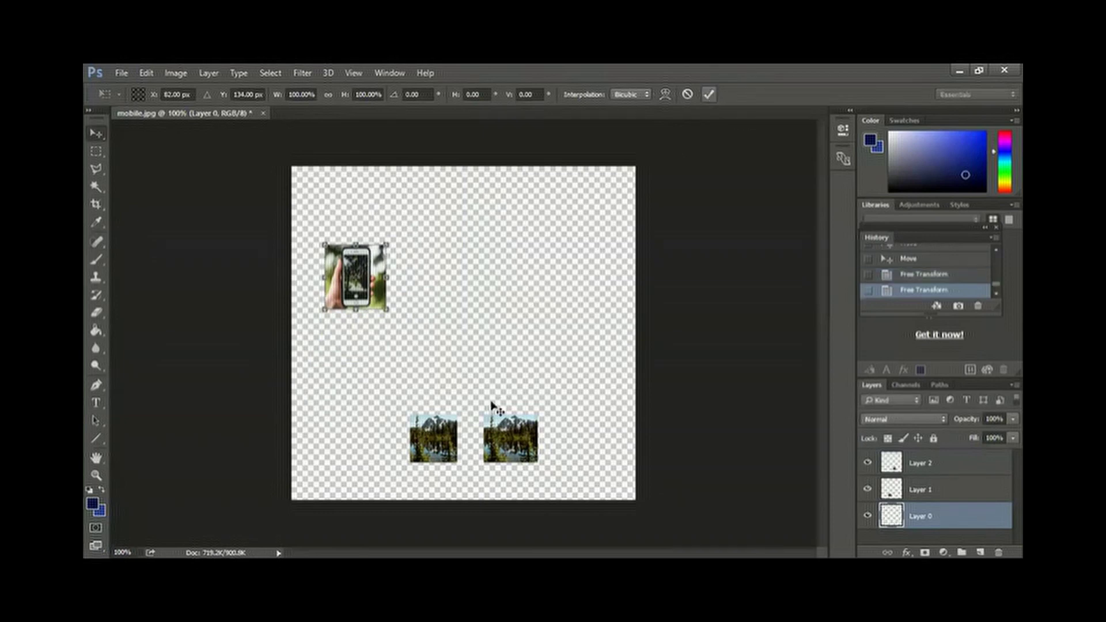
# - Move both landscapes up to the right of the phone and marquee-select all three
pyautogui.moveTo(437, 443); pyautogui.dragTo(464, 306)
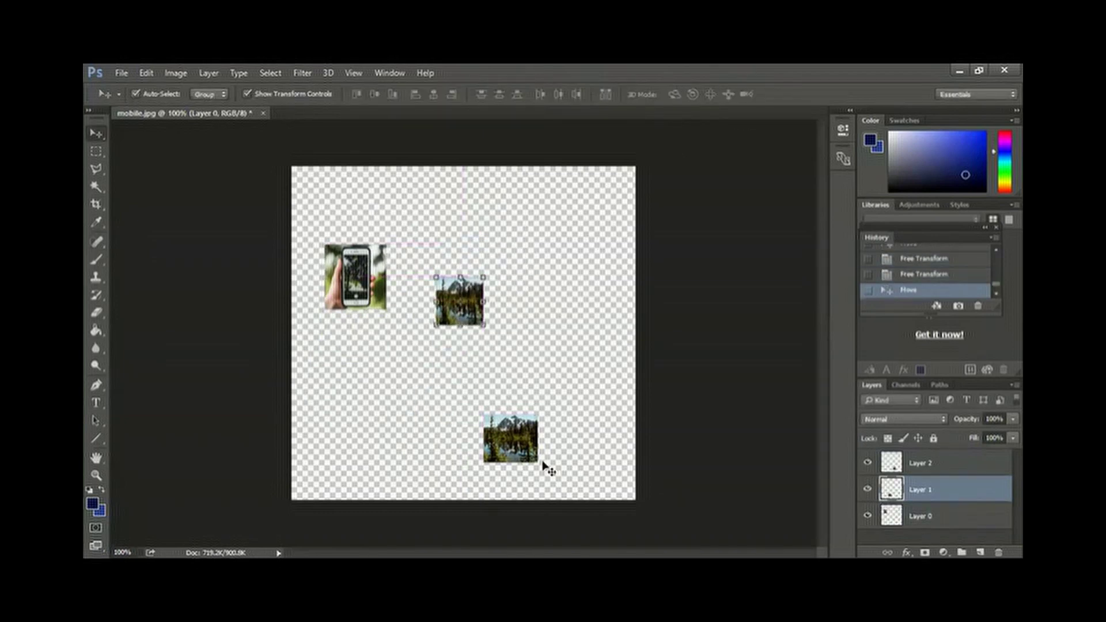
pyautogui.moveTo(508, 434); pyautogui.dragTo(543, 341)
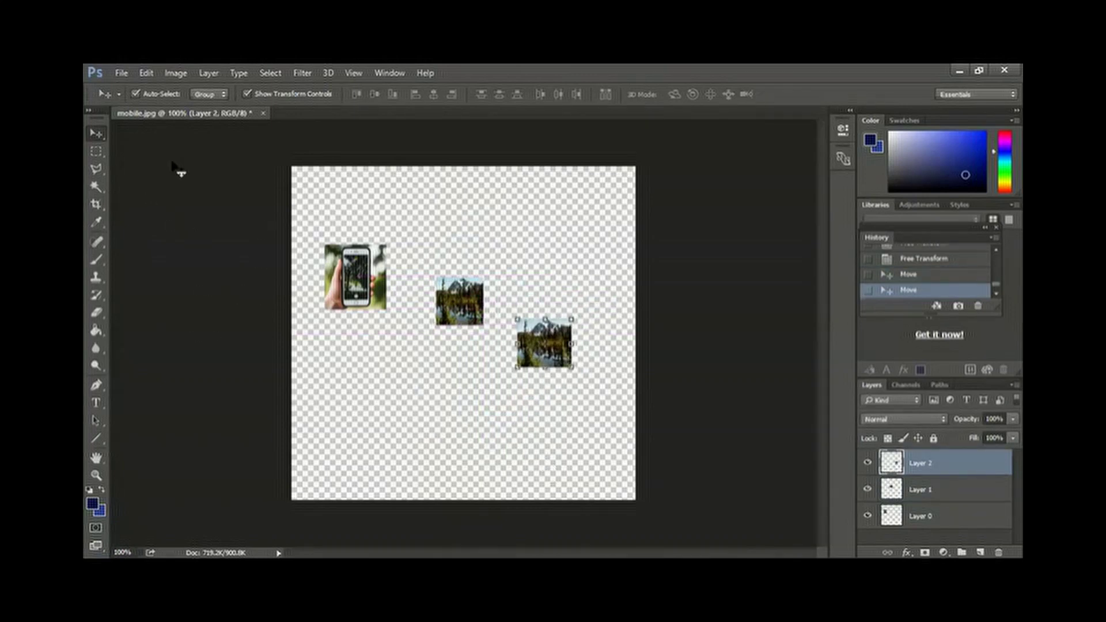
pyautogui.moveTo(211, 218); pyautogui.dragTo(634, 422)
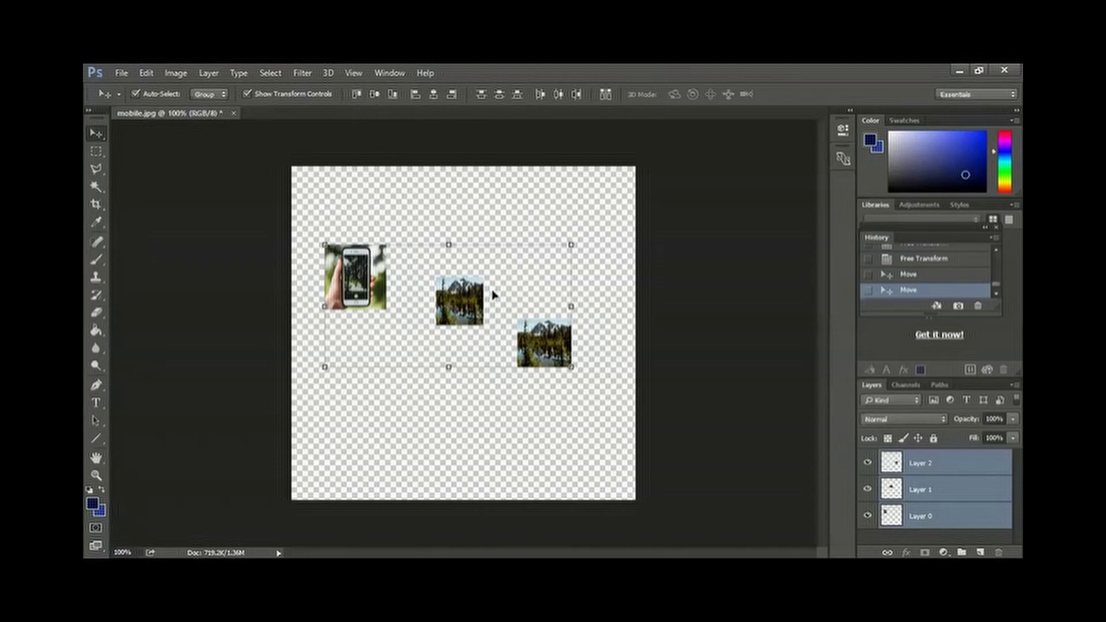
# - Align the three thumbnails by top and then bottom edges, and drag the row slightly down
pyautogui.click(357, 95)
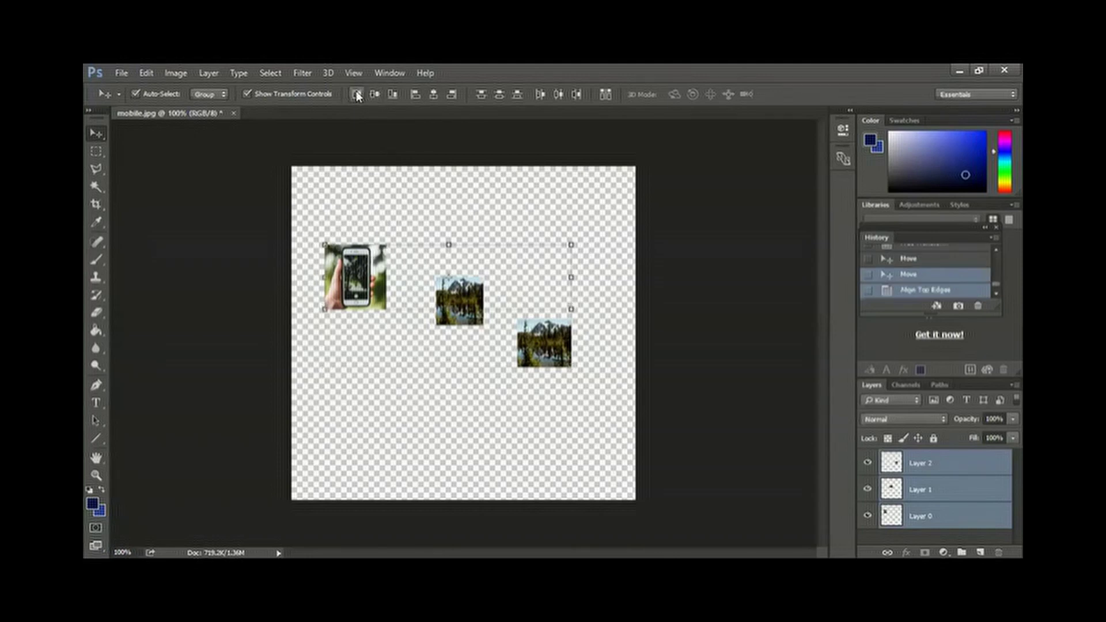
pyautogui.click(357, 94)
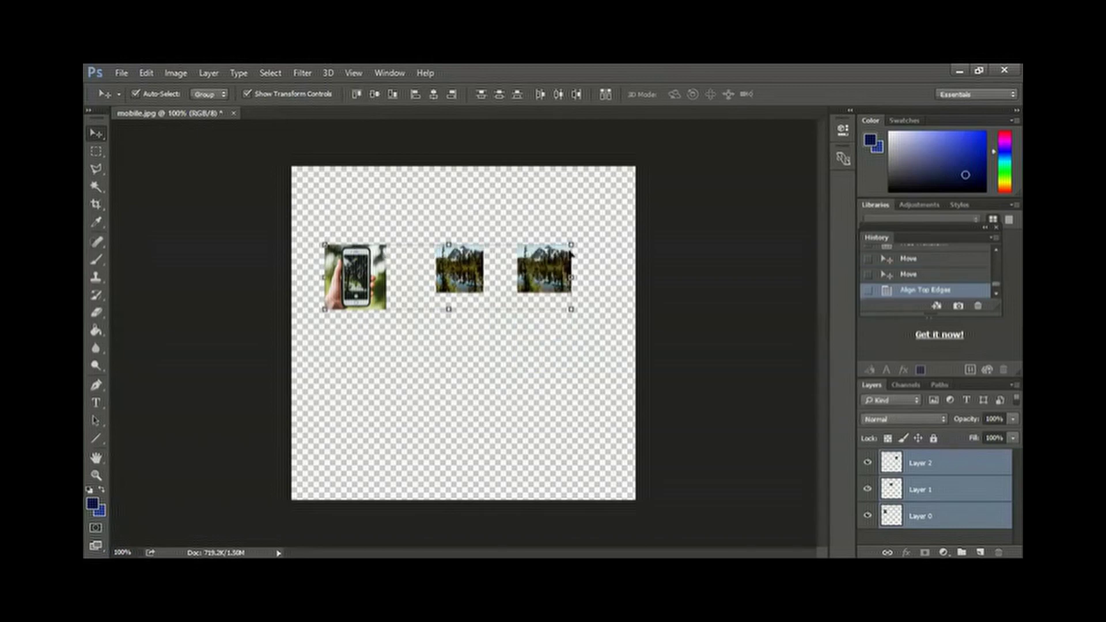
pyautogui.click(394, 94)
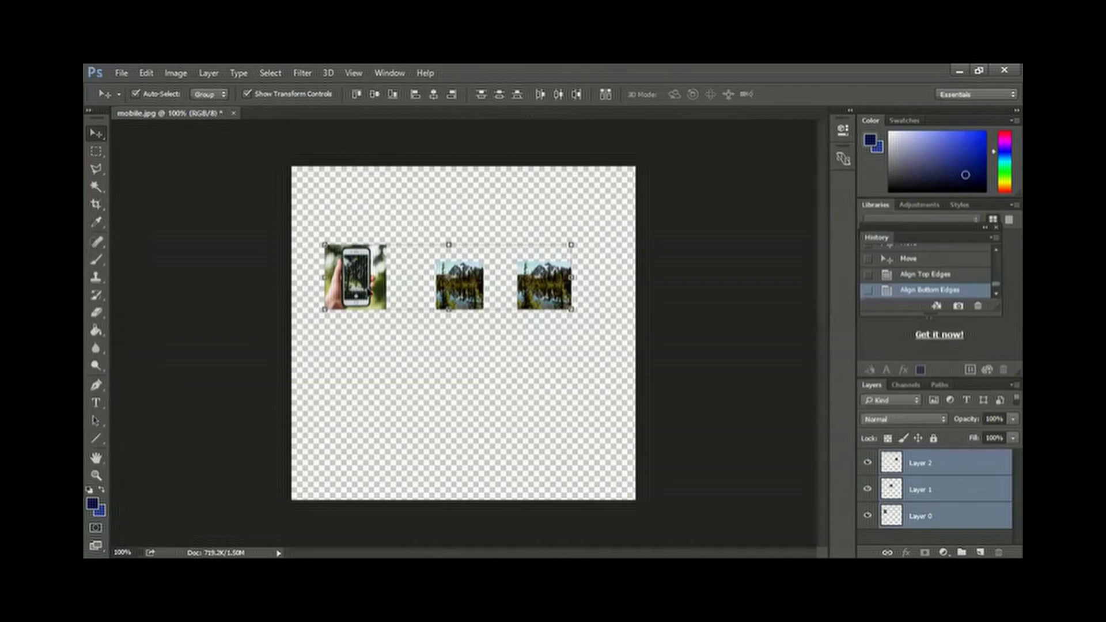
pyautogui.moveTo(370, 284); pyautogui.dragTo(369, 315)
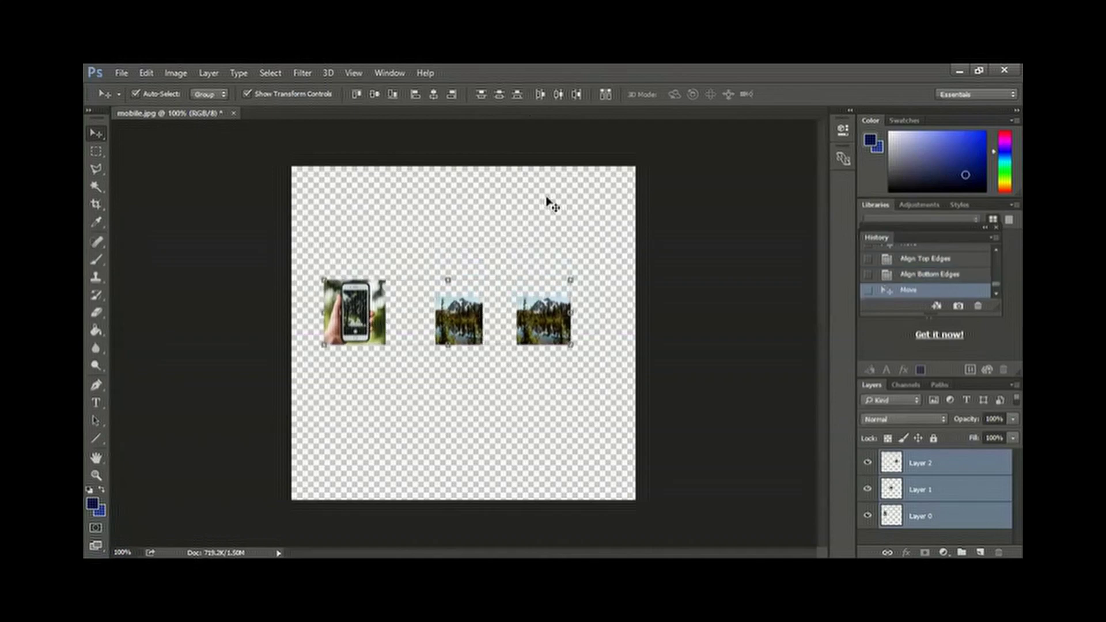